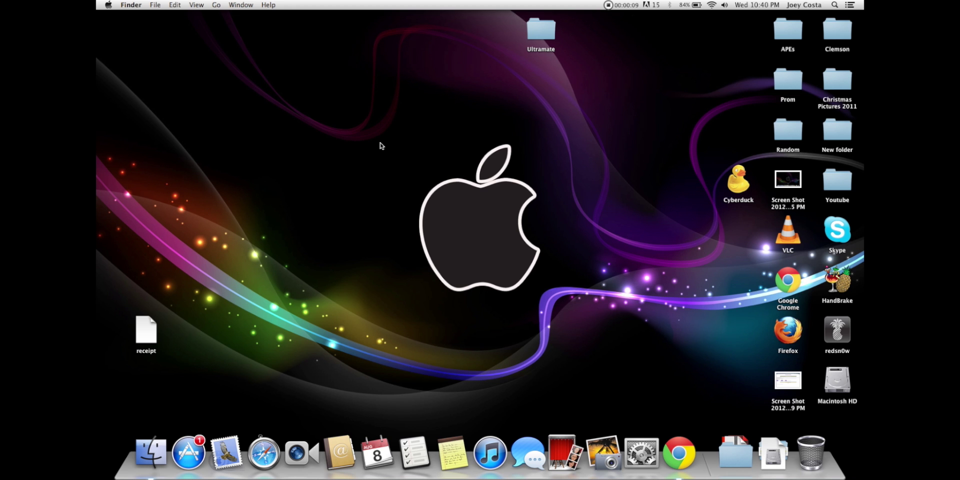
Step: Switch to the Chrome desktop, scroll past the shoutbox to the launch-daemon guide post, and zoom in
key(ctrl+Right)
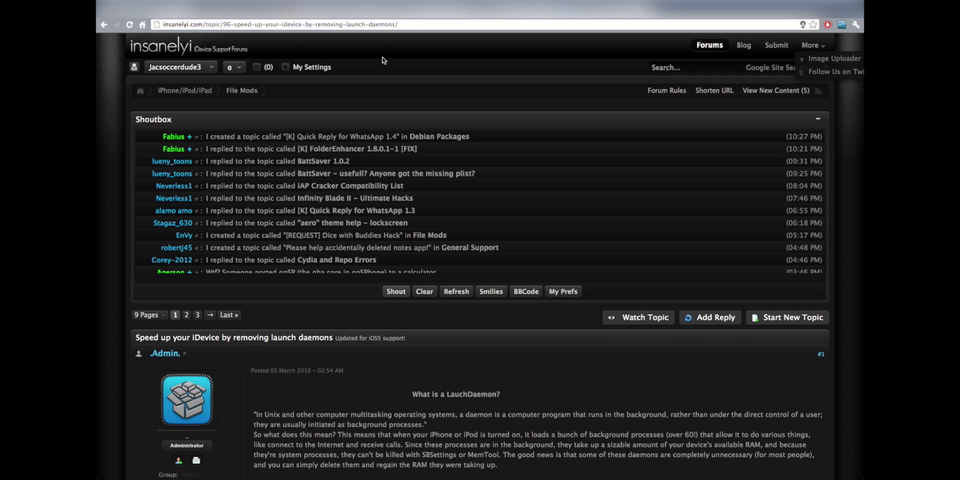
scroll(436, 120, down, 3)
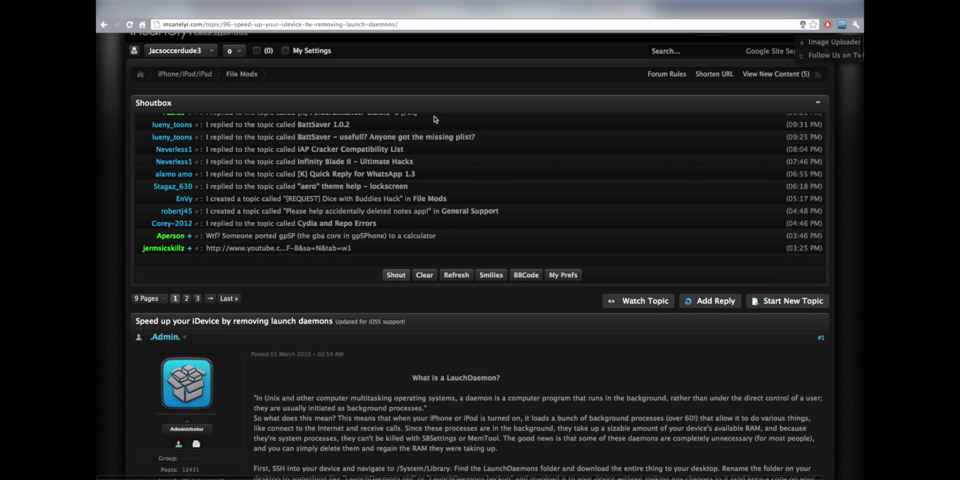
scroll(845, 133, down, 5)
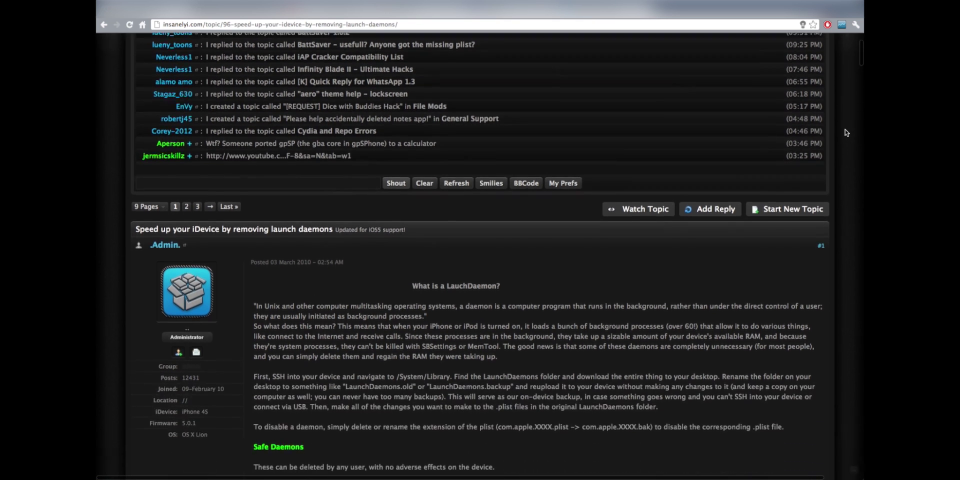
scroll(632, 295, down, 6)
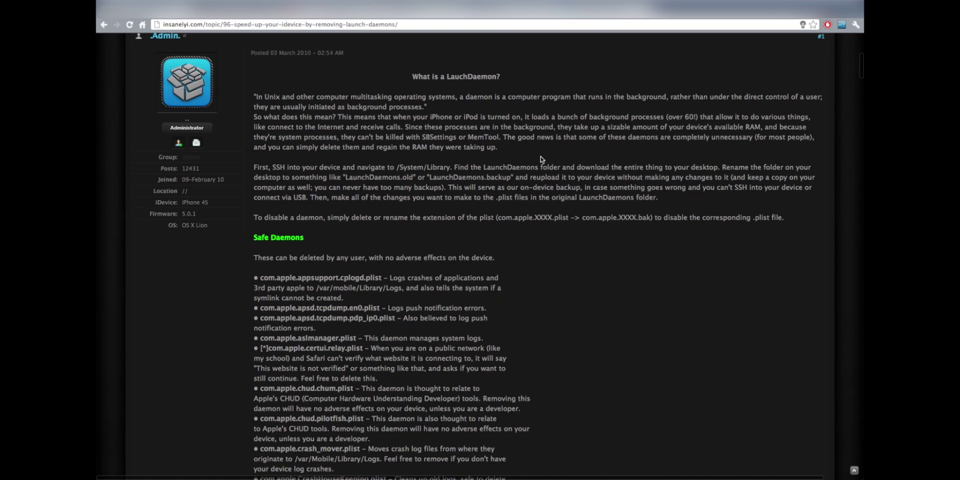
key(super+plus)
key(super+plus)
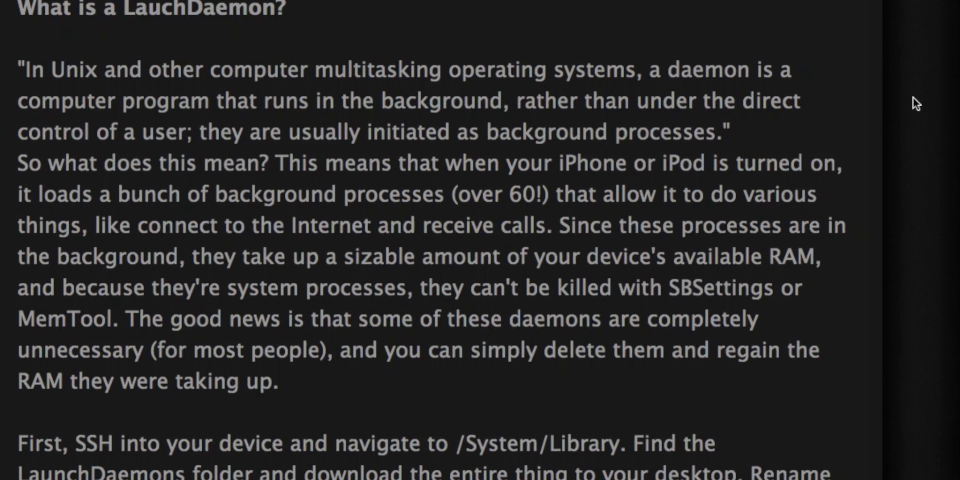
Step: Scroll through the guide's backup instructions
scroll(948, 101, down, 5)
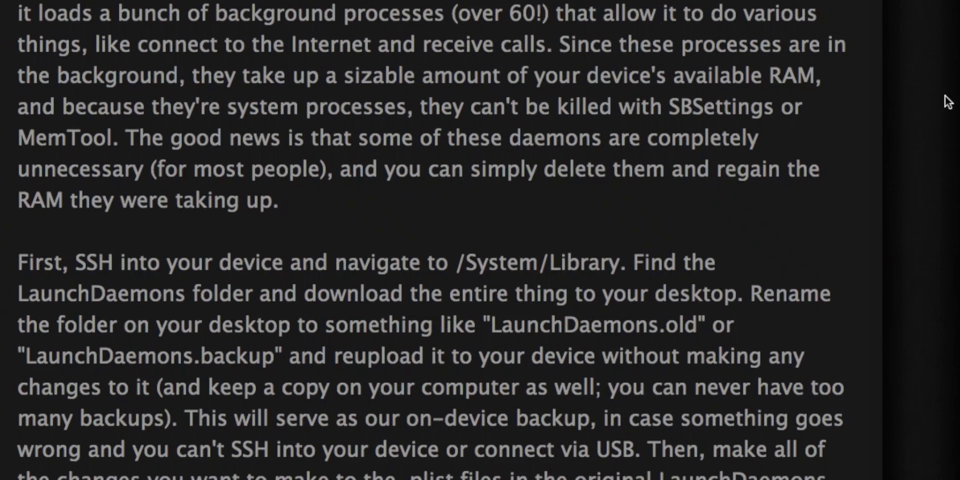
scroll(947, 102, up, 3)
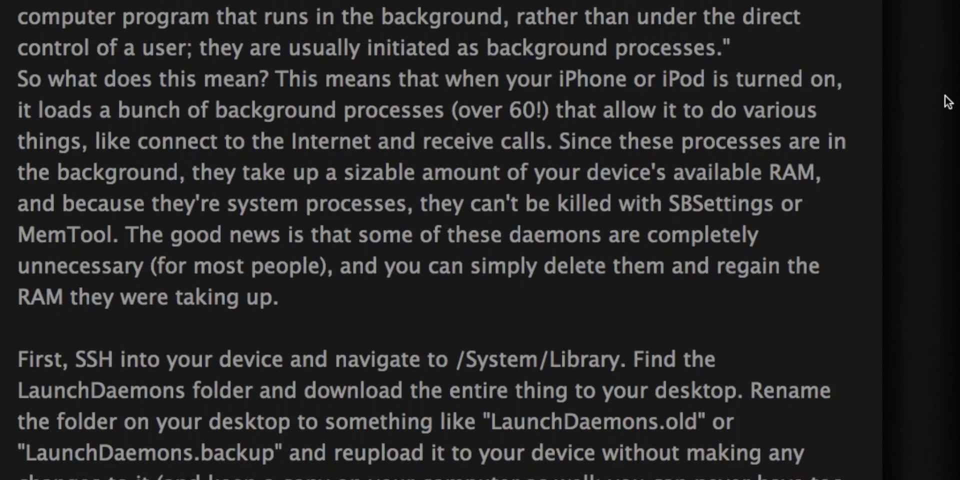
scroll(947, 101, down, 4)
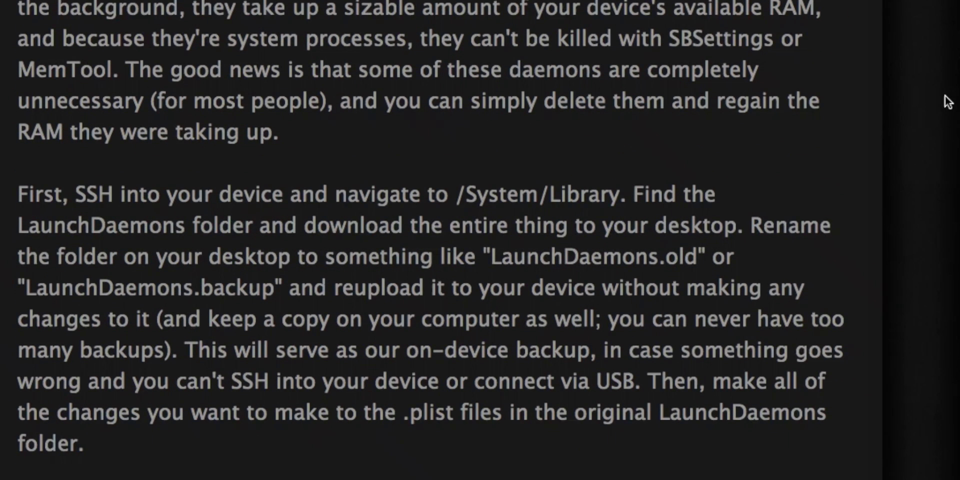
scroll(947, 102, down, 5)
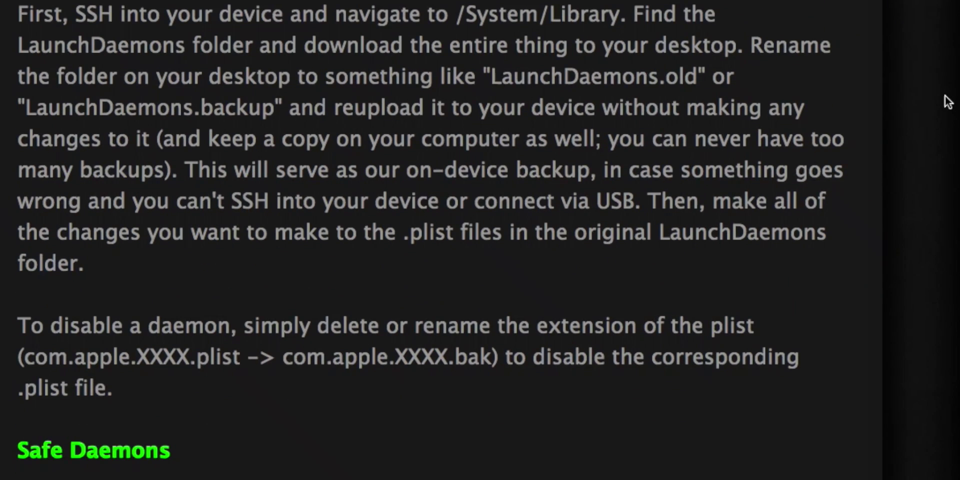
scroll(947, 102, down, 3)
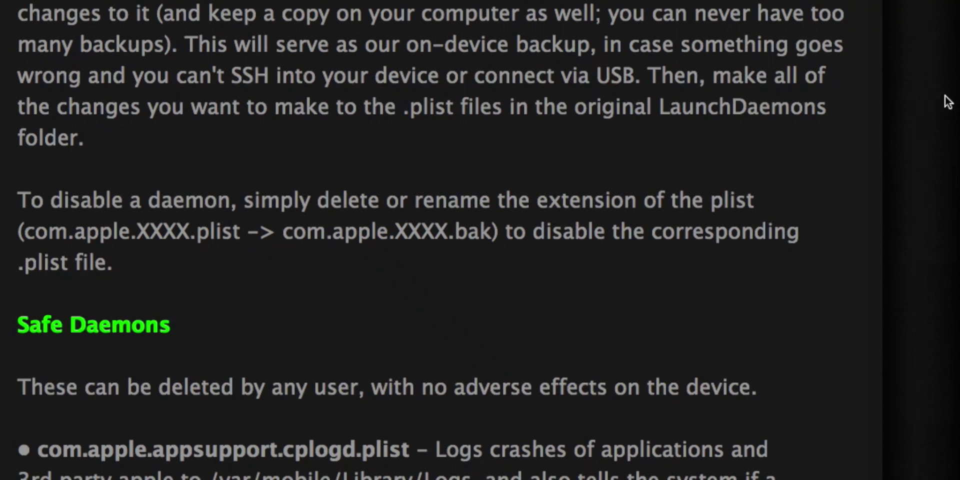
scroll(947, 102, down, 4)
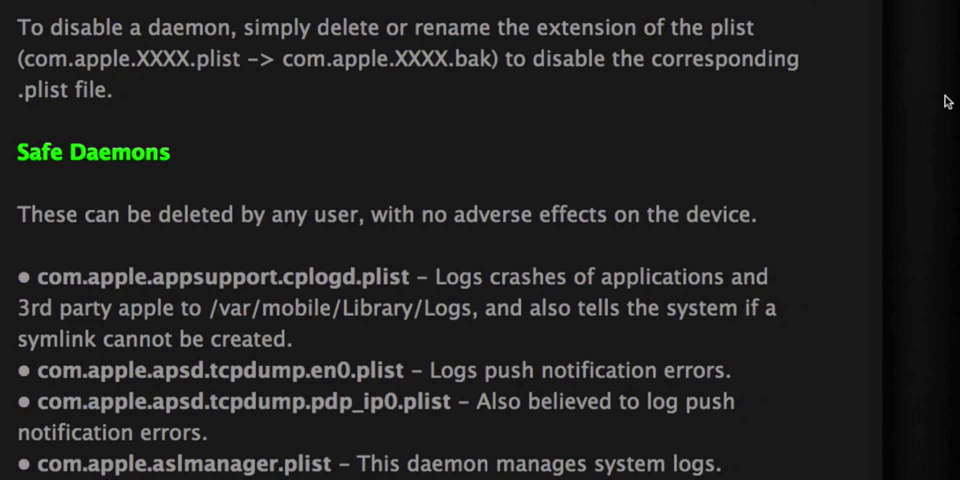
scroll(947, 102, down, 3)
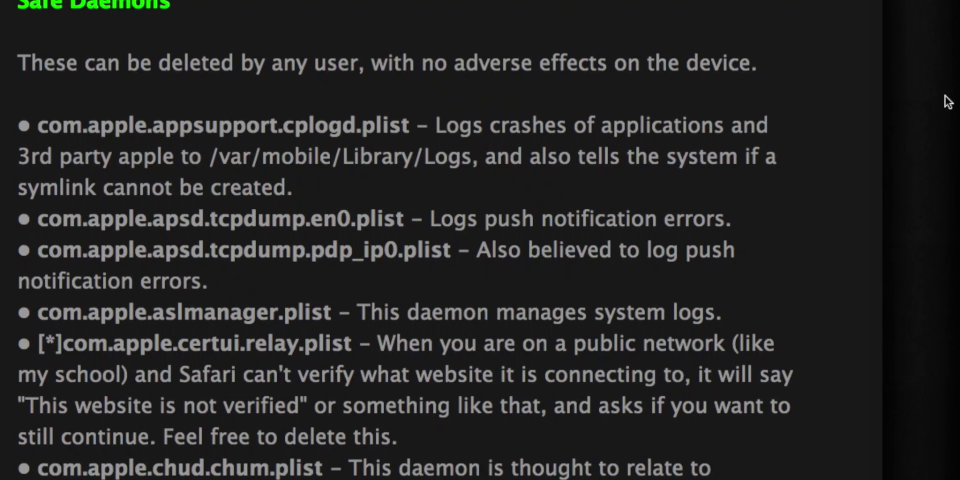
Step: Read down the Safe Daemons list to com.apple.softwareupdateservicesd.plist
scroll(948, 101, down, 2)
scroll(947, 101, down, 3)
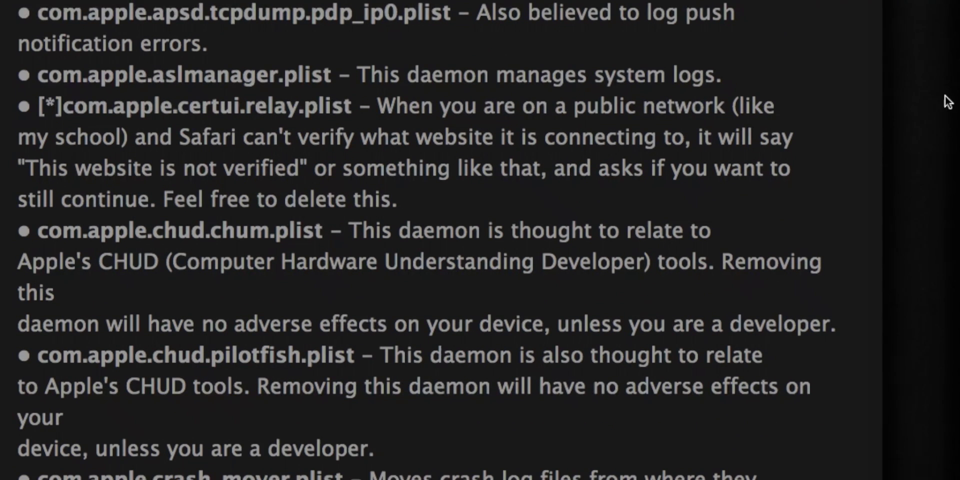
scroll(948, 101, down, 1)
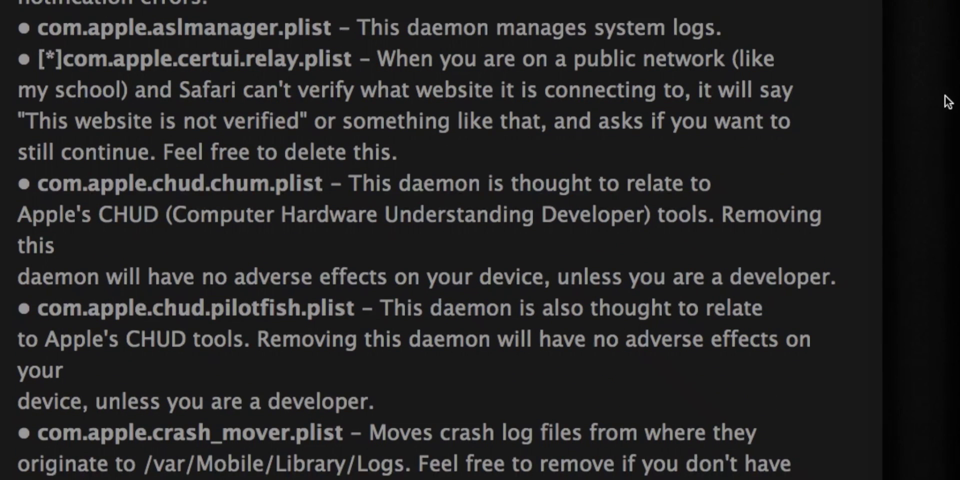
scroll(947, 102, up, 7)
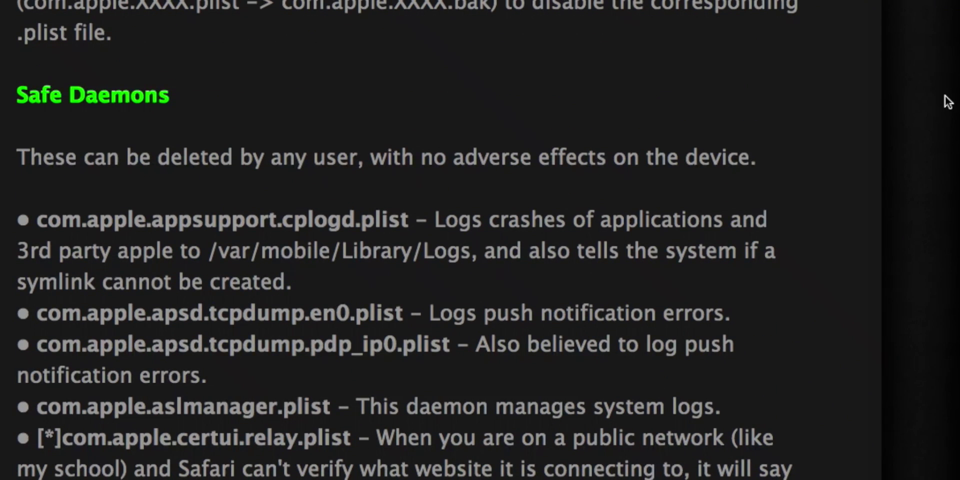
scroll(947, 101, down, 14)
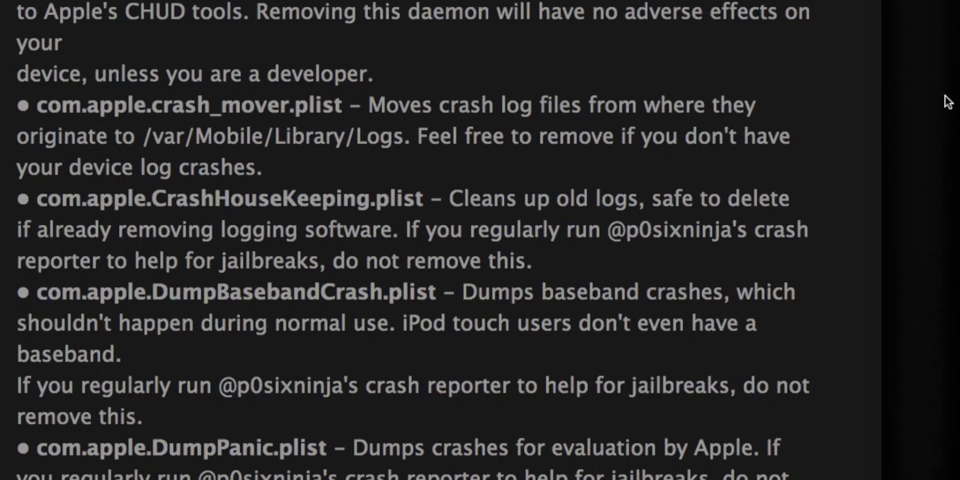
scroll(947, 102, down, 4)
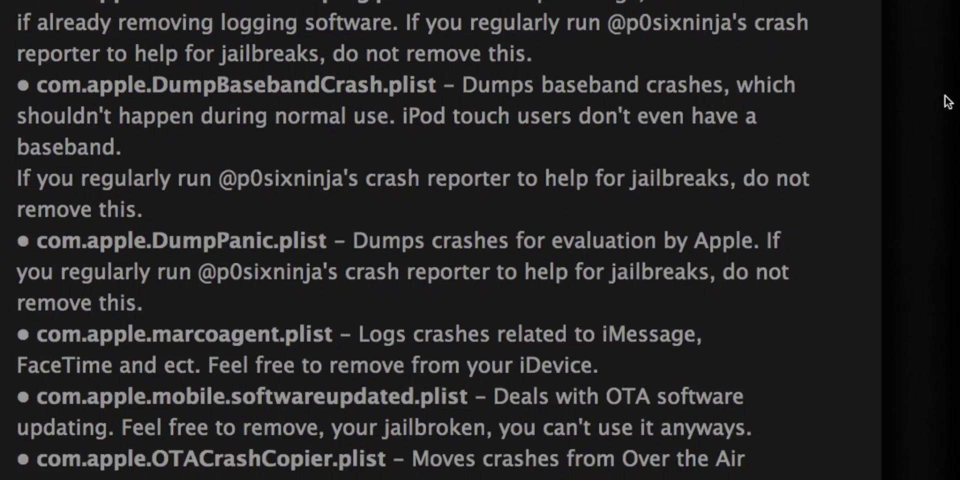
scroll(948, 101, down, 9)
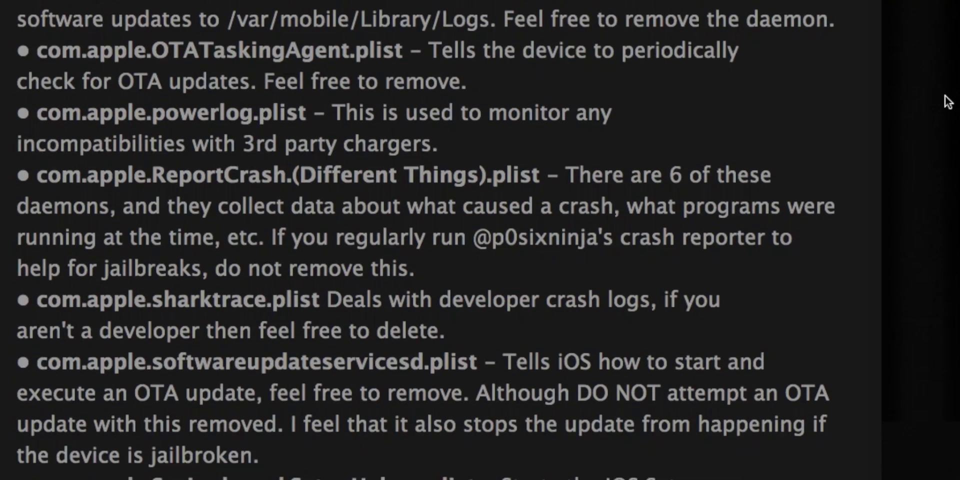
Step: Scroll further down the Safe Daemons list to the com.apple.search.appindexer.plist entry
scroll(947, 102, down, 3)
scroll(948, 101, down, 4)
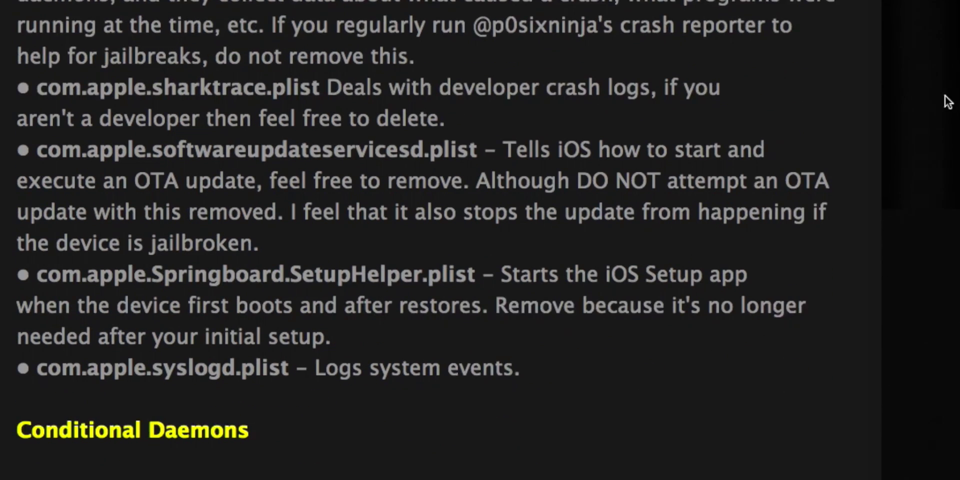
scroll(947, 102, down, 3)
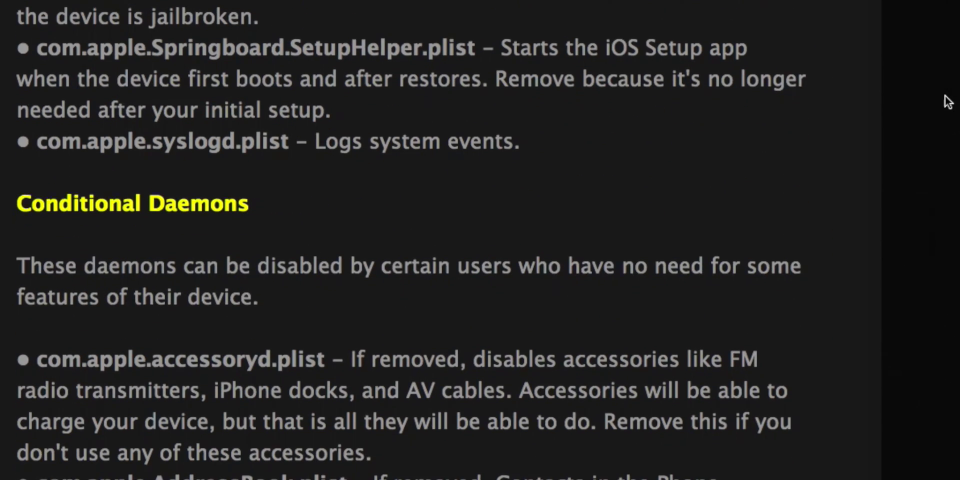
scroll(947, 101, down, 2)
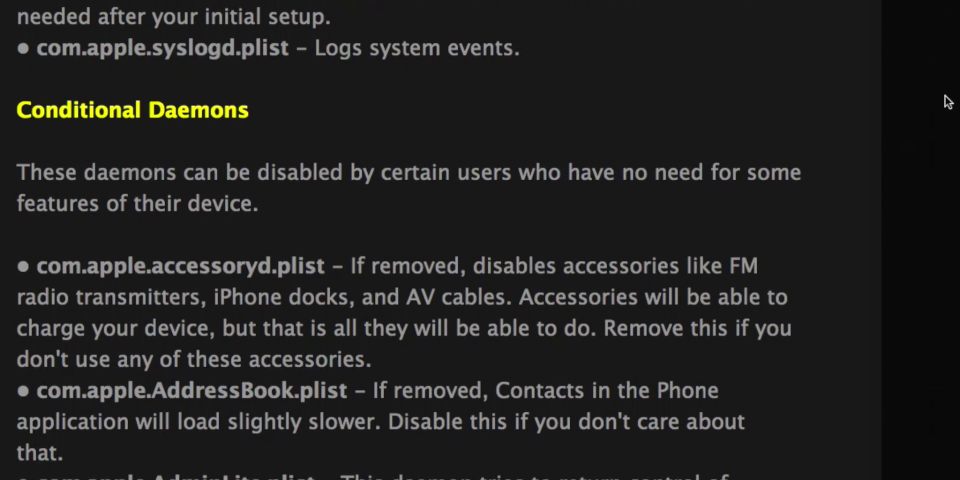
scroll(948, 101, down, 3)
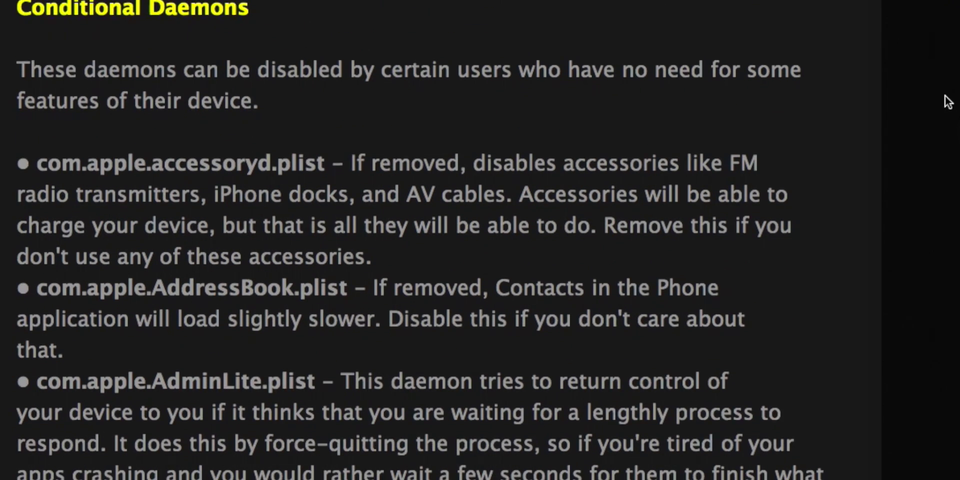
scroll(947, 101, down, 2)
scroll(947, 101, down, 1)
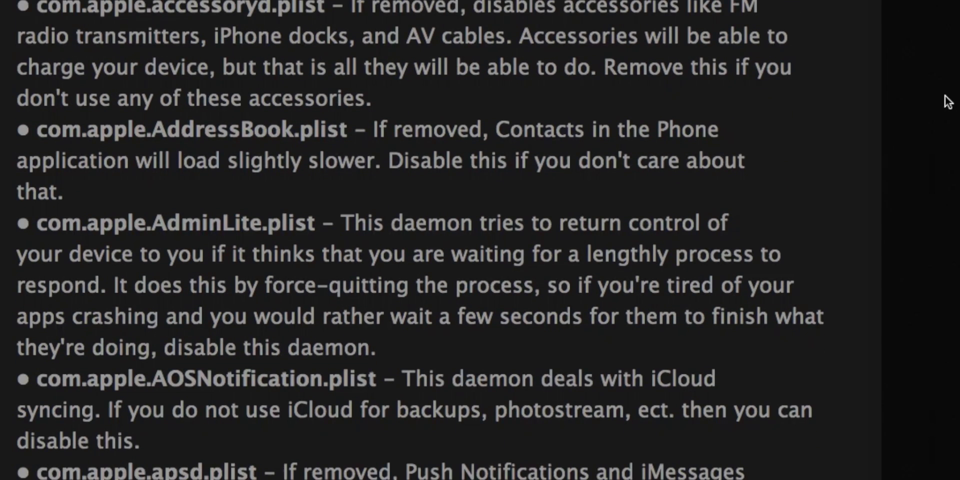
scroll(947, 102, down, 2)
scroll(947, 102, down, 5)
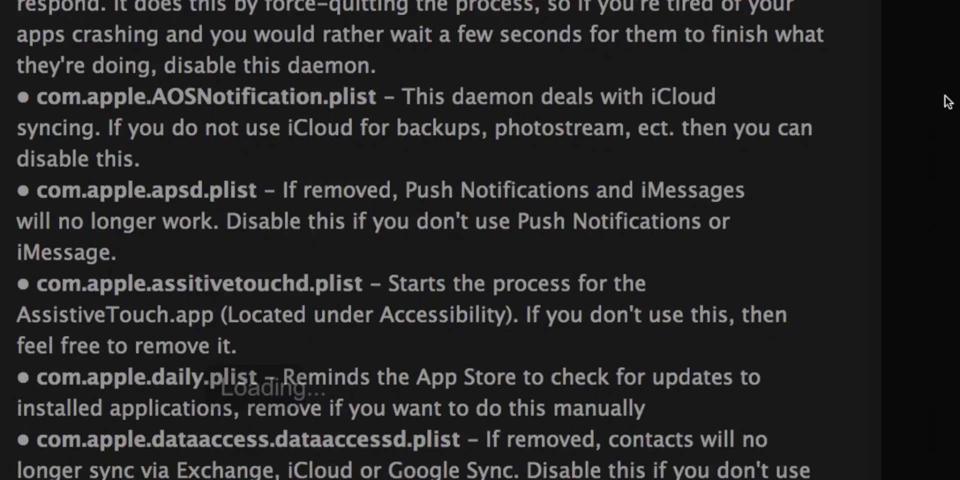
scroll(947, 102, down, 8)
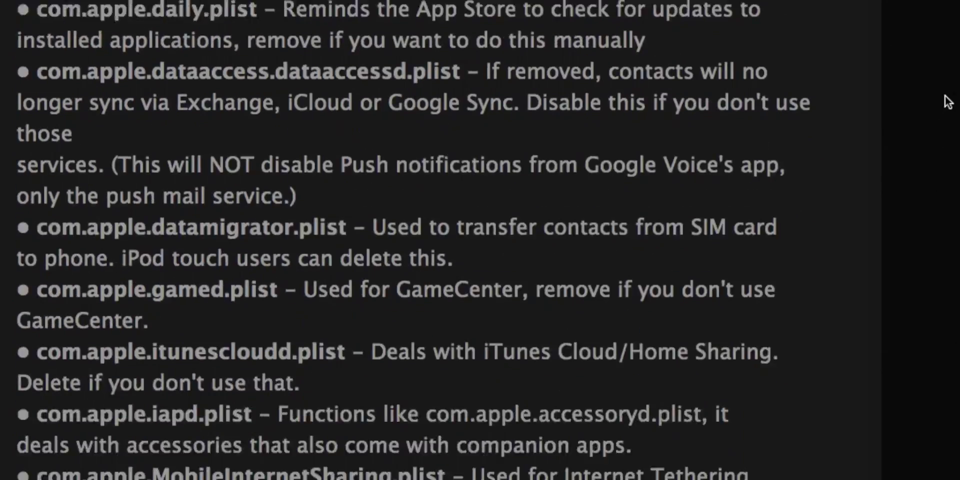
scroll(947, 101, down, 11)
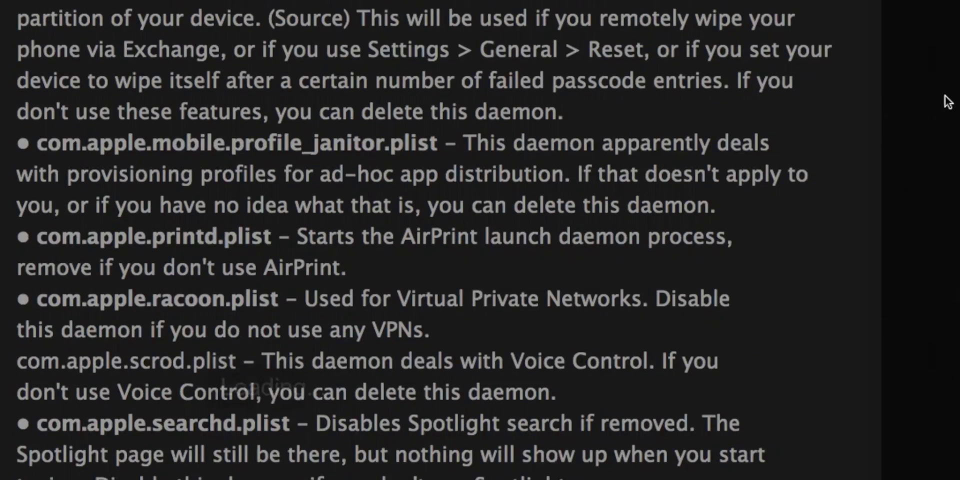
scroll(947, 101, down, 2)
Step: Highlight com.apple.search.appindexer.plist, then continue to the Self-Edit Daemons heading at com.apple.BTServer.plist
click(21, 427)
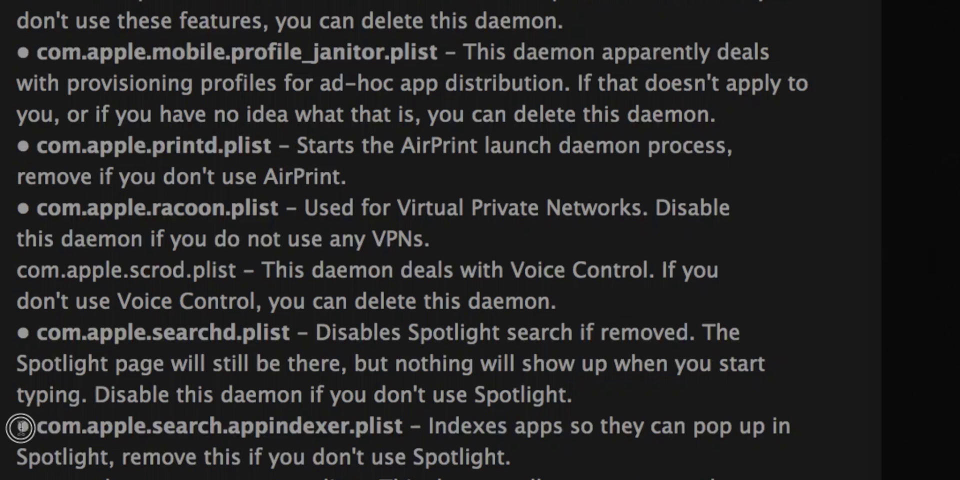
drag(20, 428, 406, 425)
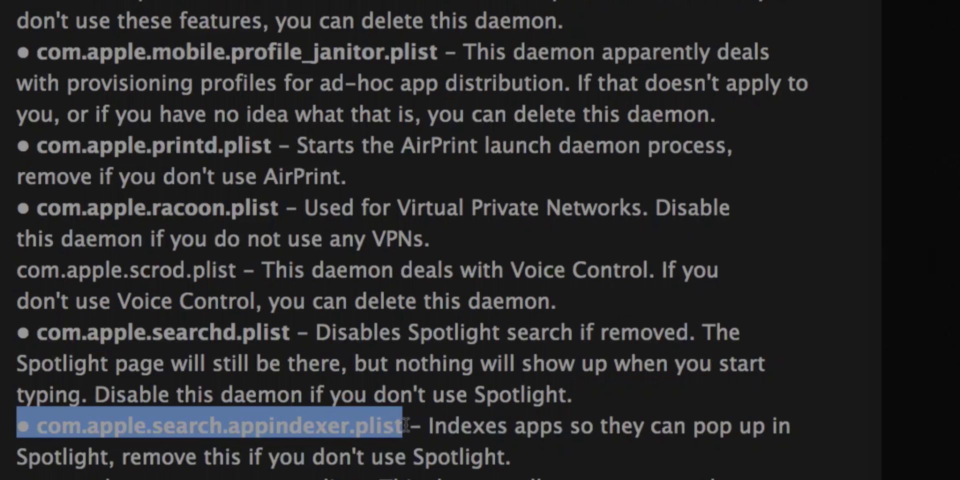
click(892, 311)
scroll(892, 311, down, 5)
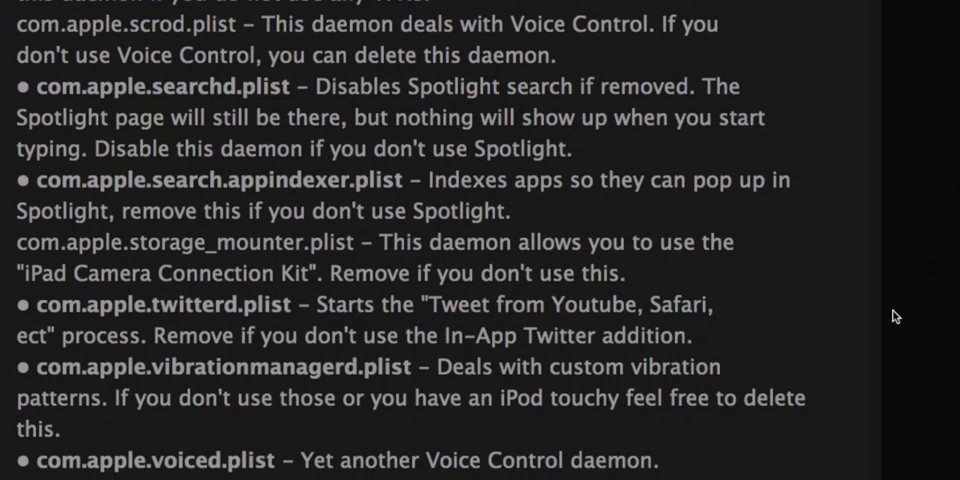
scroll(893, 310, down, 5)
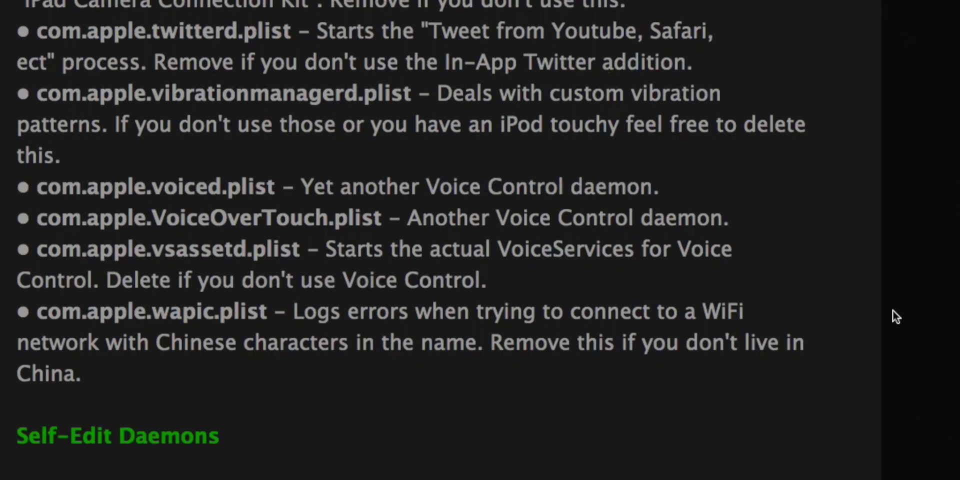
scroll(892, 311, down, 7)
Step: Scroll past the Device-Specific and Leave-Alone Daemons lists until the Credit section appears
scroll(893, 310, down, 1)
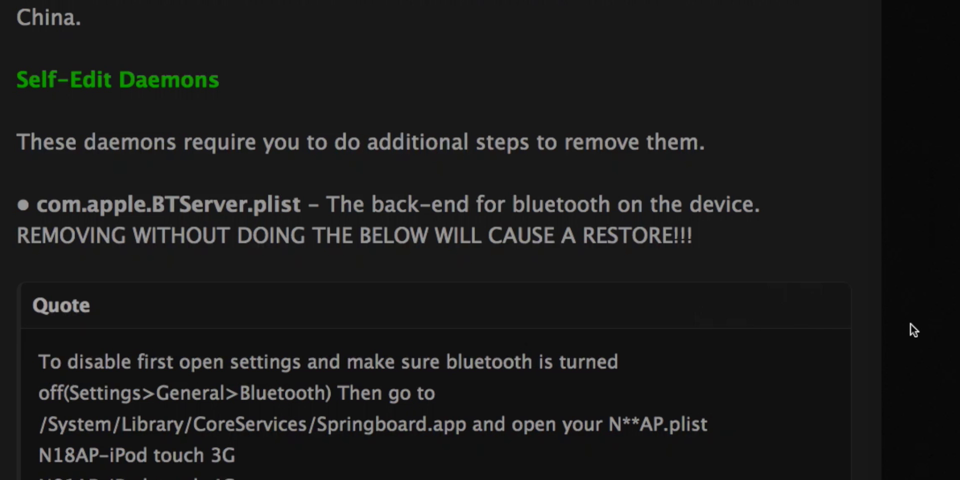
scroll(918, 199, down, 10)
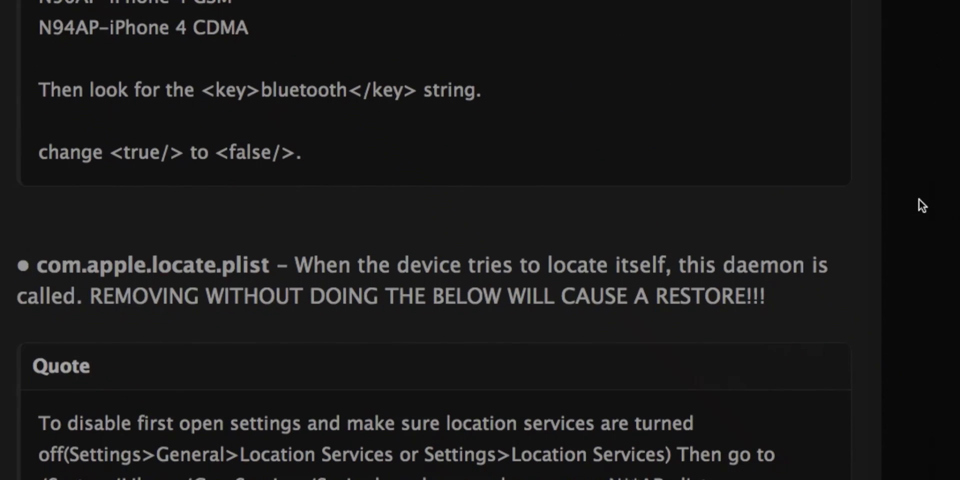
scroll(919, 199, down, 20)
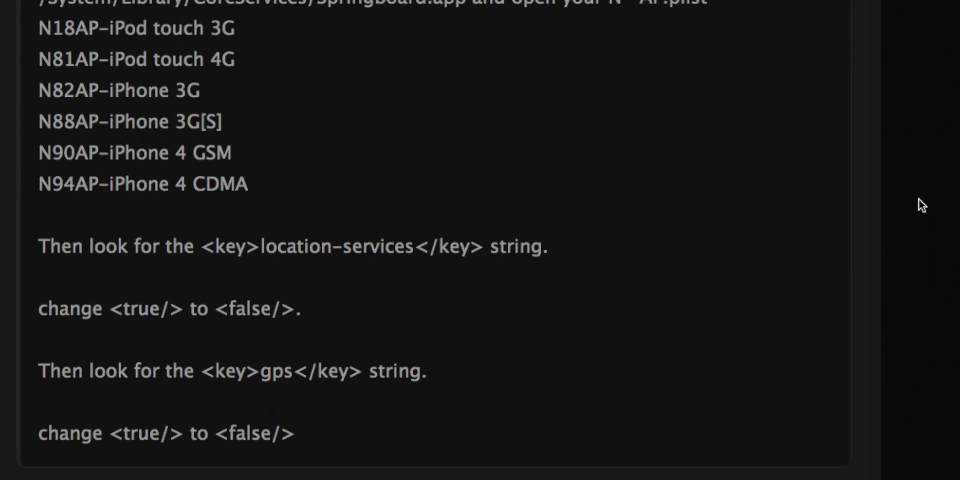
scroll(918, 200, down, 13)
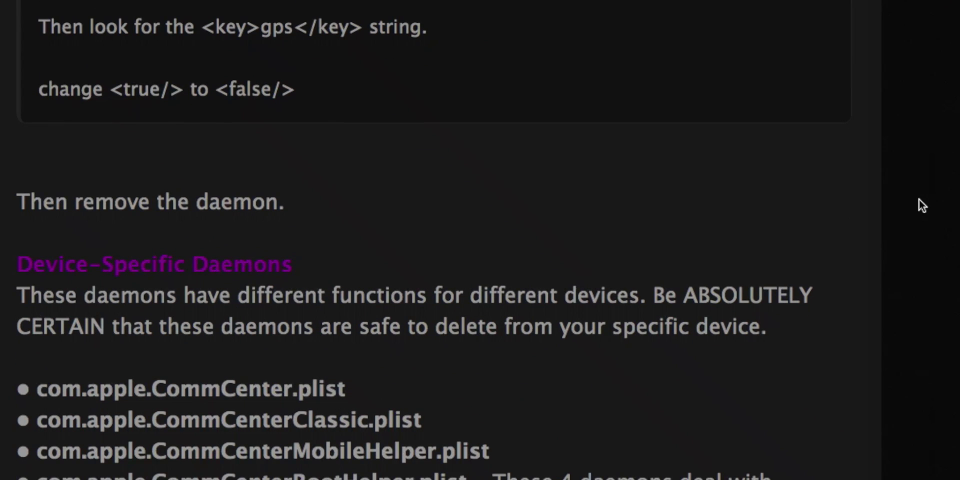
scroll(922, 206, down, 2)
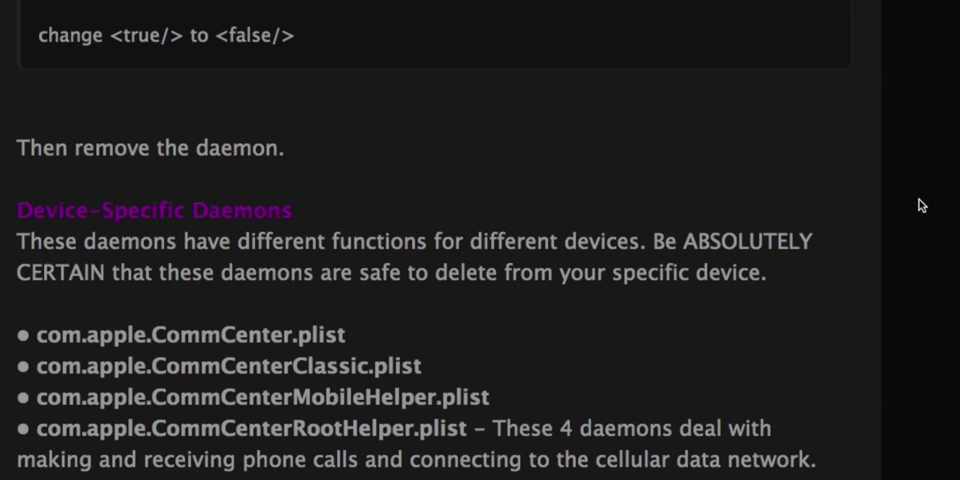
scroll(918, 200, down, 4)
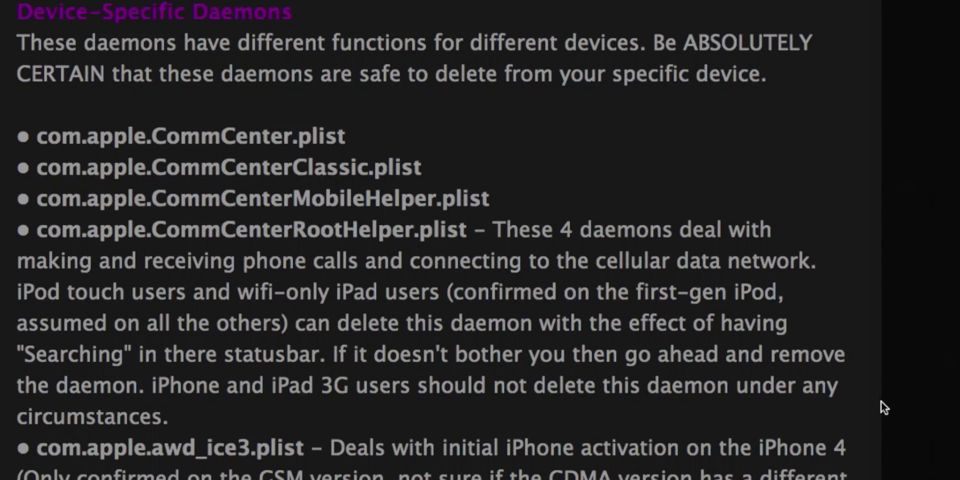
scroll(802, 331, down, 6)
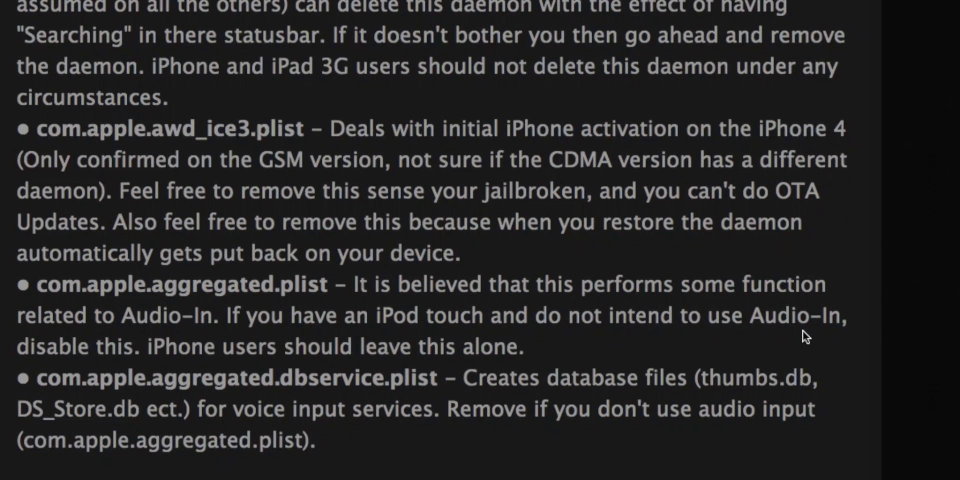
scroll(803, 331, down, 7)
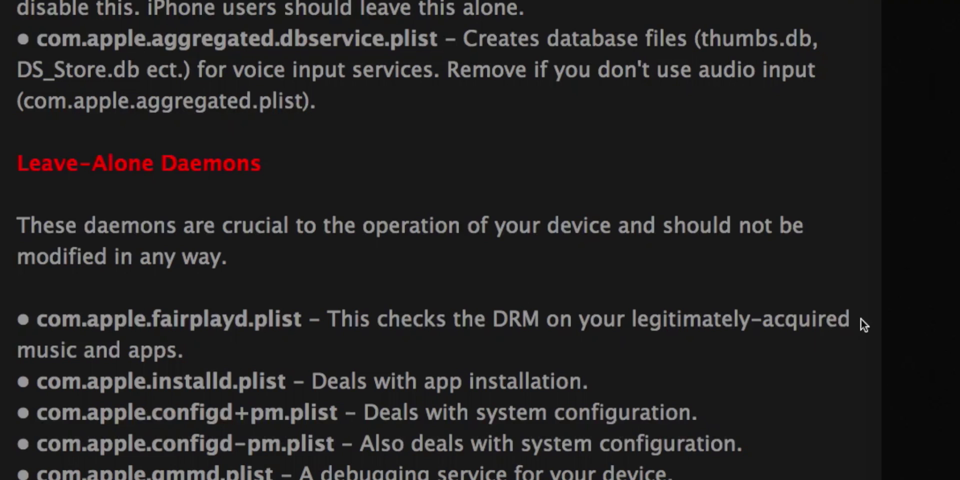
scroll(881, 321, down, 17)
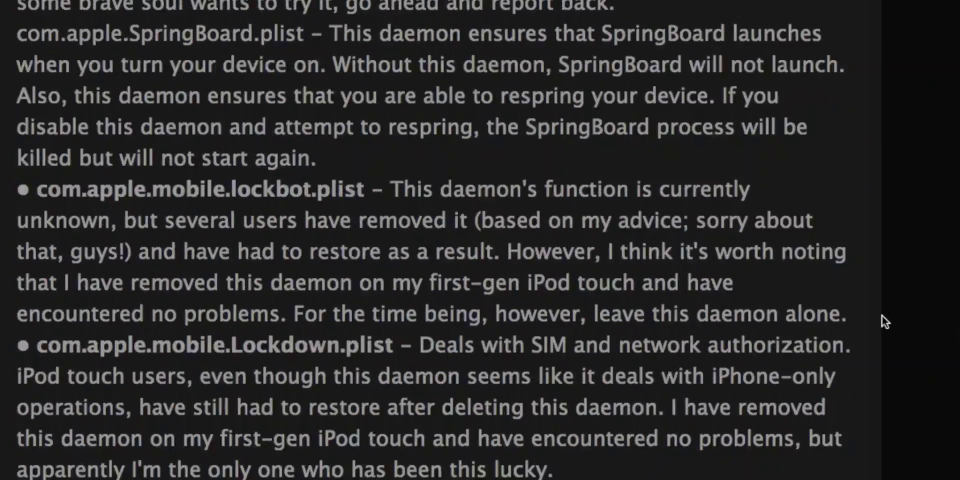
scroll(882, 316, down, 13)
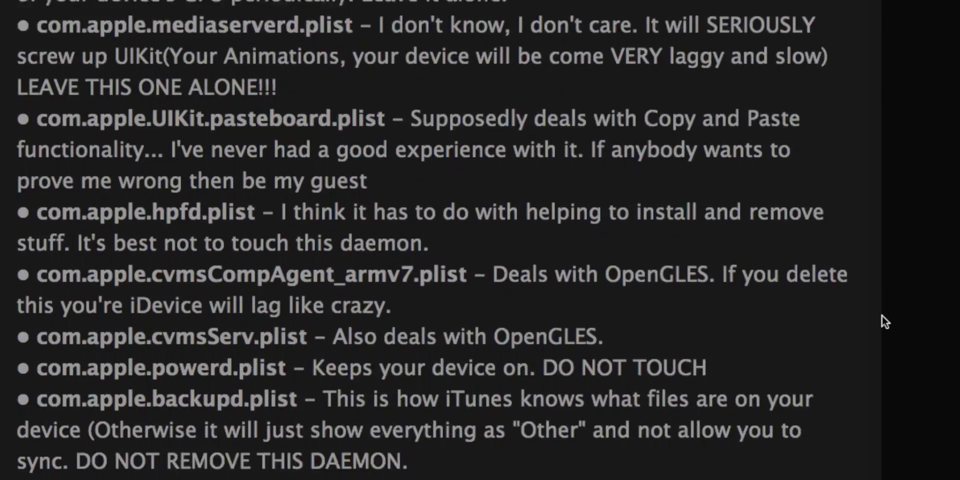
scroll(881, 316, down, 3)
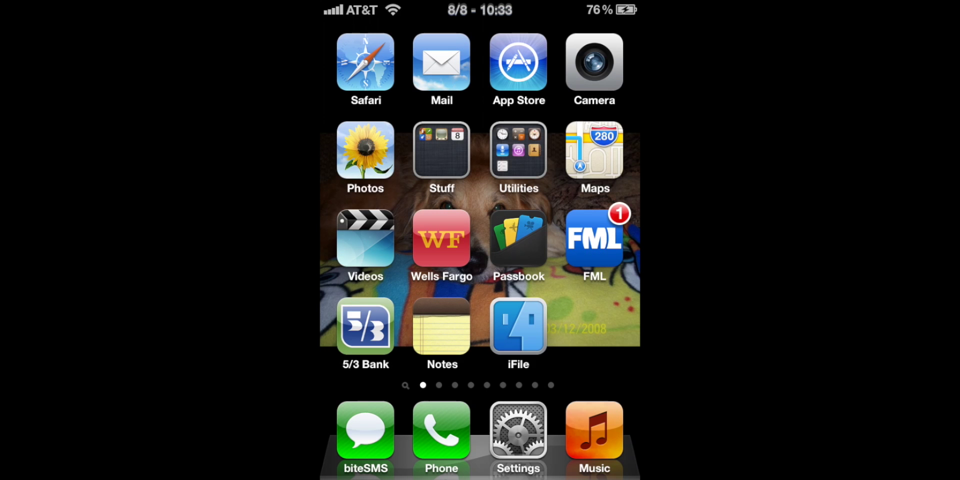
Step: Launch iFile and go up from /var/mobile to the root folder
click(514, 343)
click(518, 327)
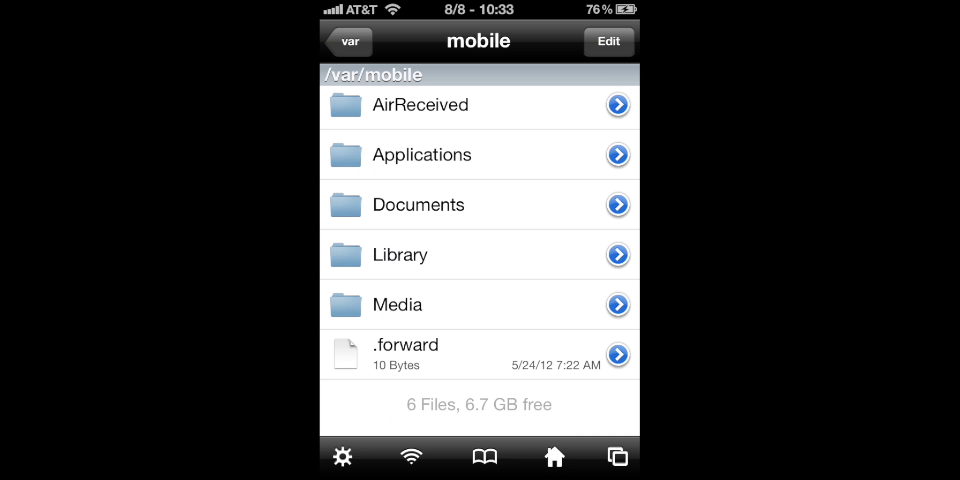
click(350, 41)
click(350, 41)
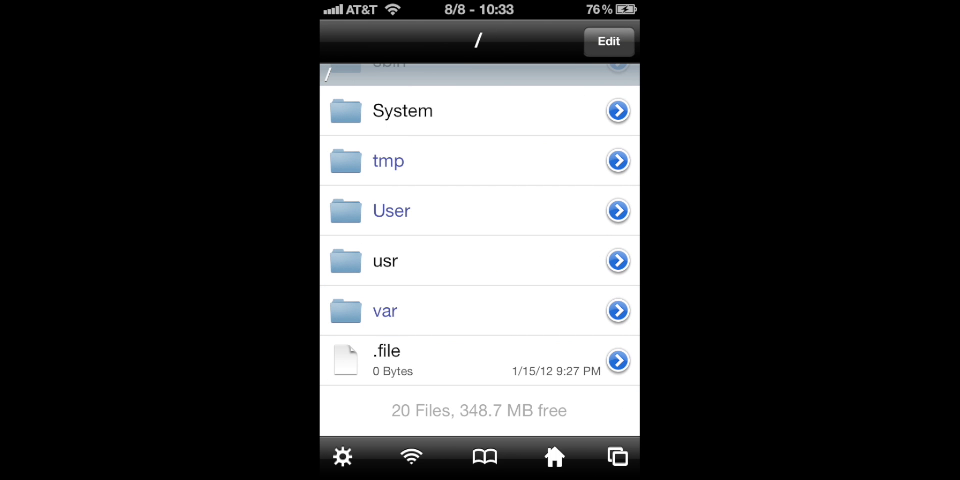
Step: Open System, then Library, then the LaunchDaemons folder
scroll(480, 250, up, 3)
click(402, 189)
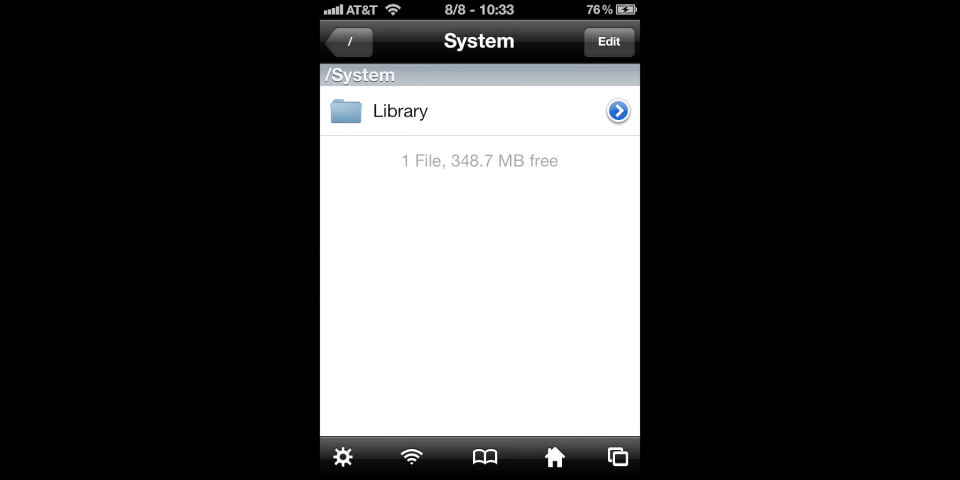
click(400, 110)
scroll(480, 250, down, 6)
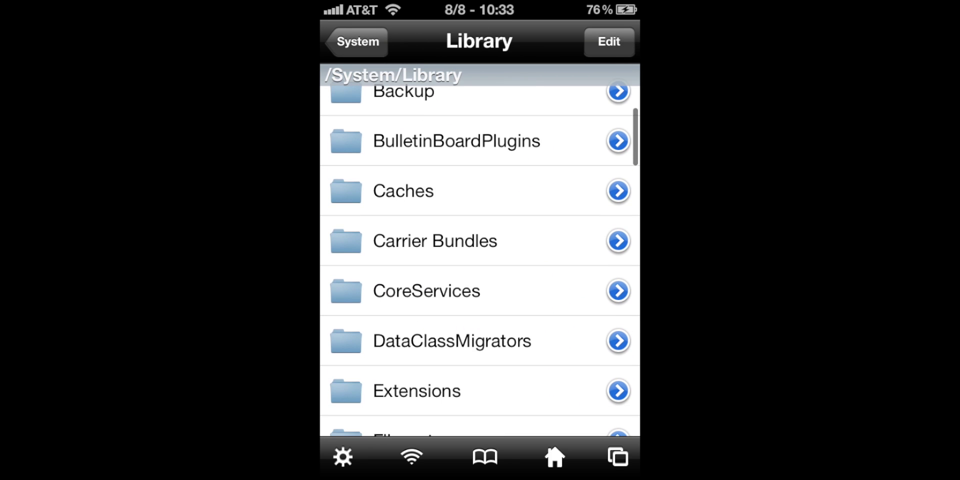
scroll(479, 250, down, 7)
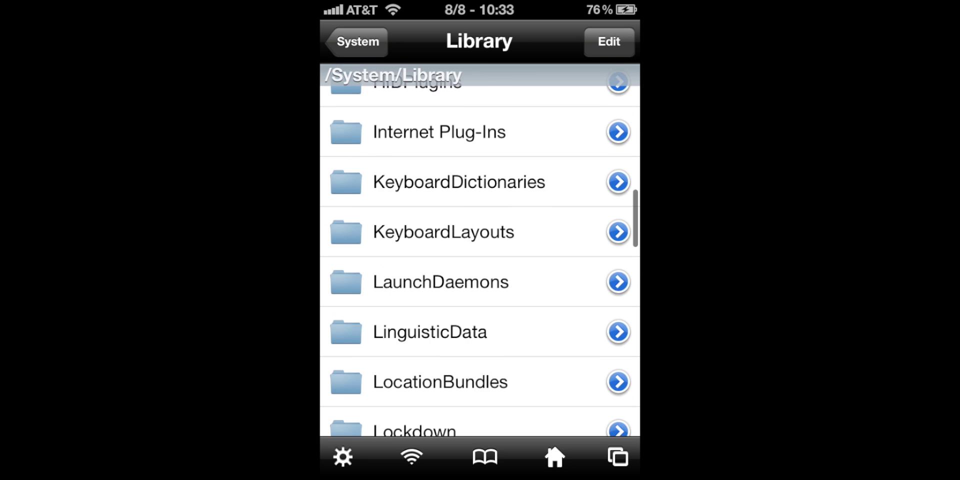
click(440, 286)
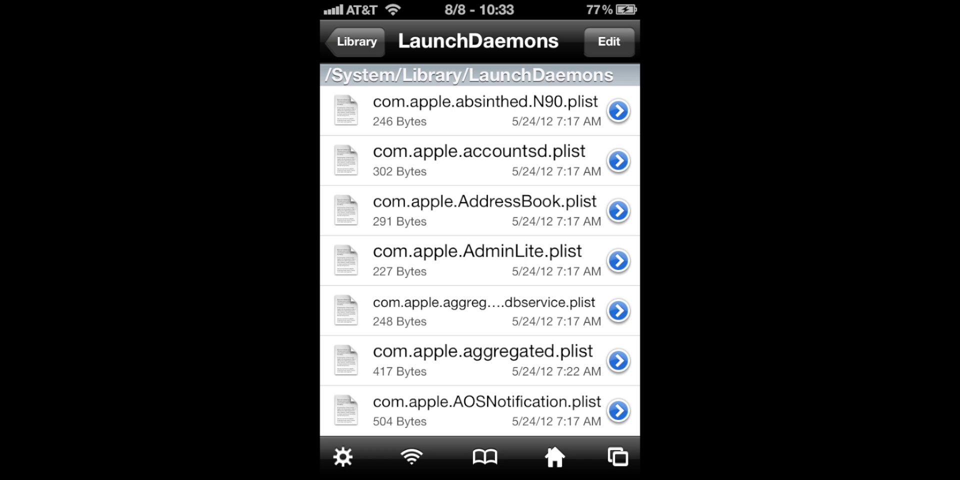
Step: Scroll the LaunchDaemons list down to com.apple.assetsd.plist, assistivetouchd.plist and atc.plist
scroll(479, 259, down, 3)
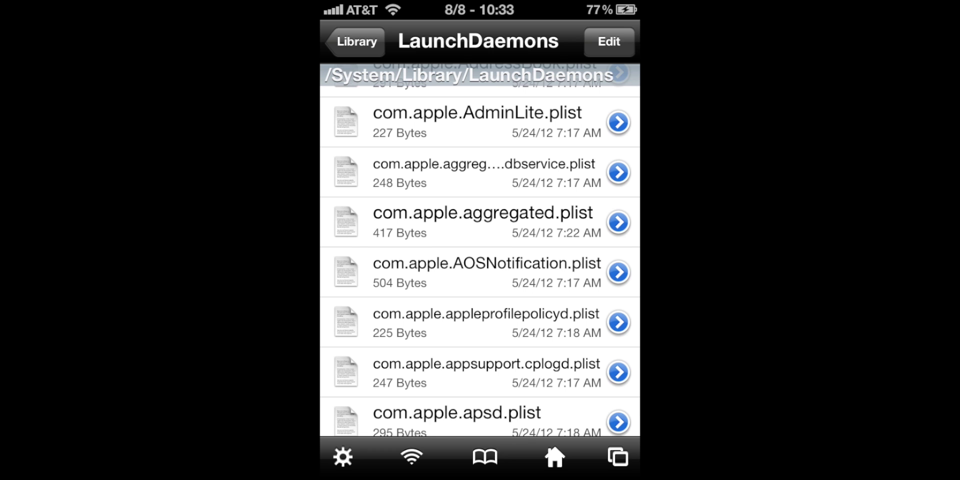
scroll(480, 250, down, 1)
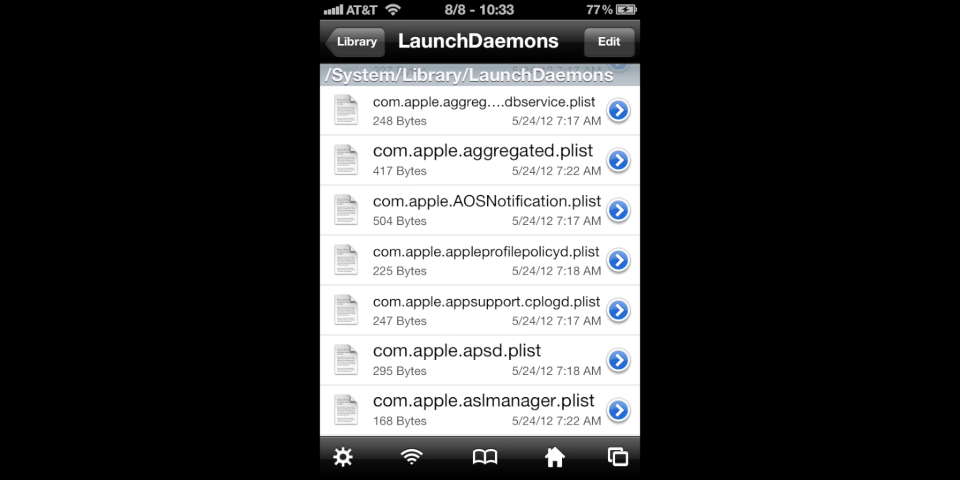
scroll(480, 250, down, 2)
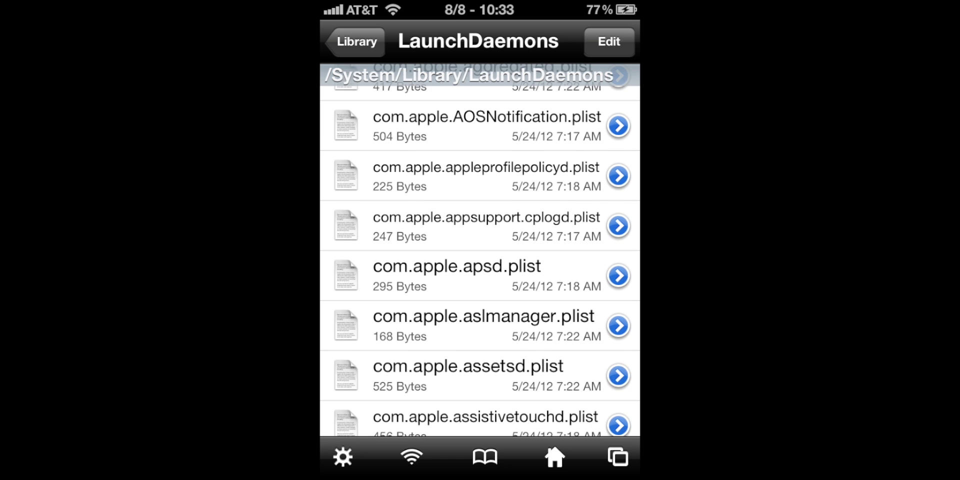
scroll(480, 249, down, 2)
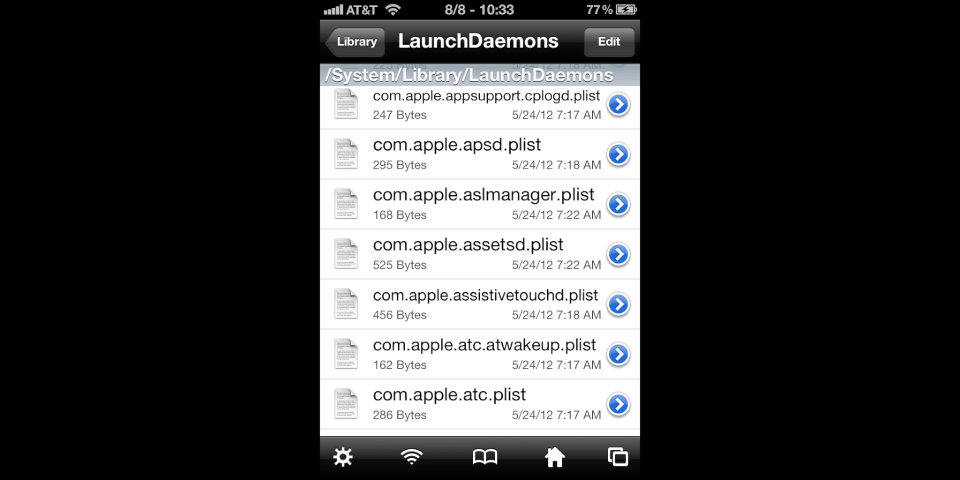
Step: Delete com.apple.appsupport.cplogd.plist by swiping its row
scroll(480, 250, down, 2)
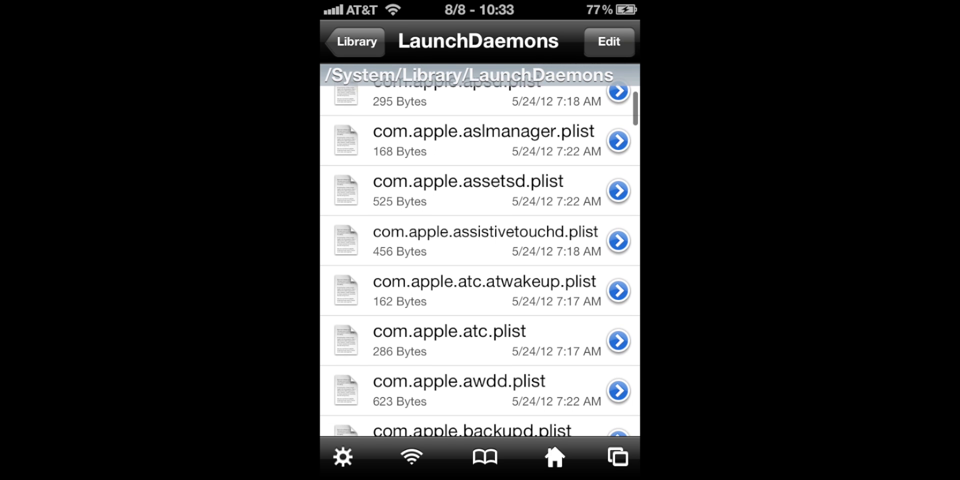
scroll(480, 249, up, 3)
scroll(480, 249, up, 1)
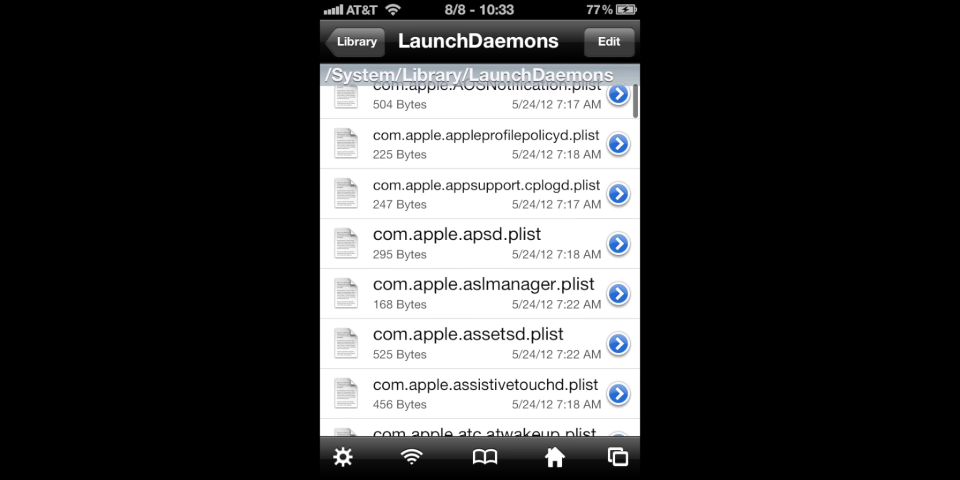
drag(550, 194, 425, 194)
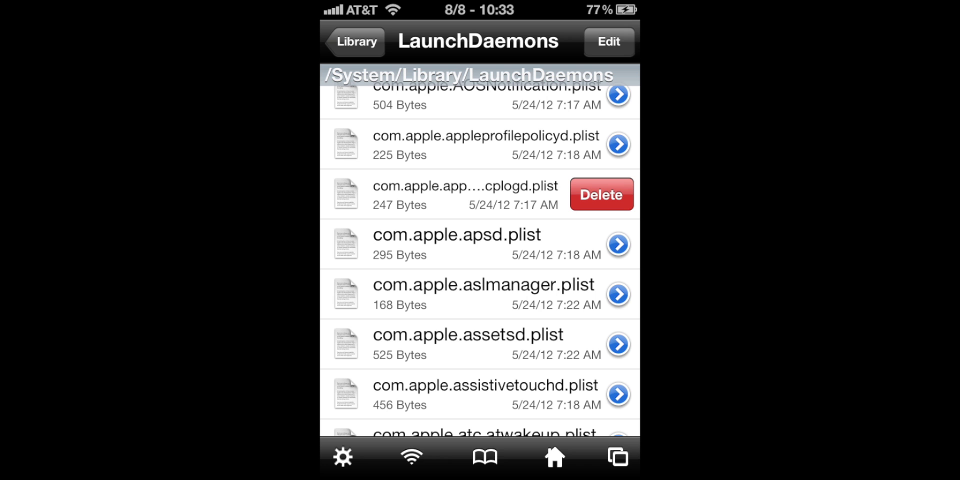
click(602, 194)
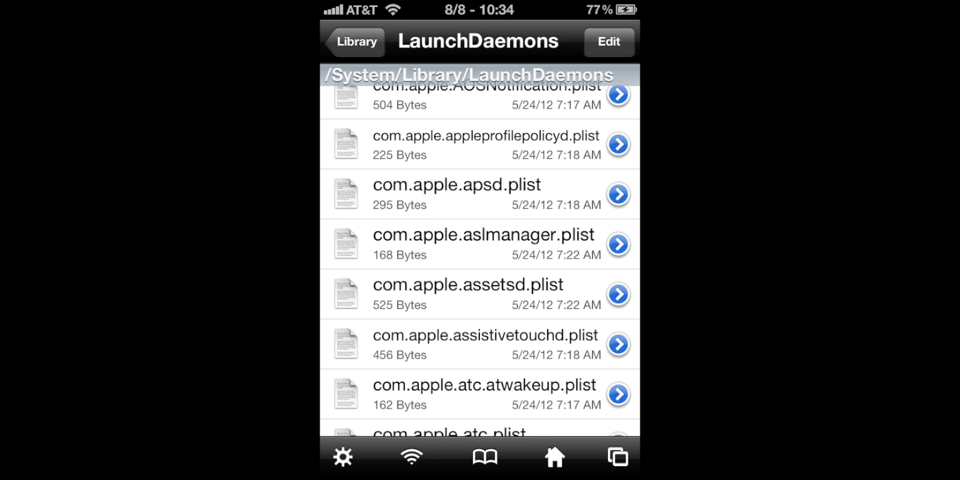
Step: Dismiss the apsd.plist actions, then swipe-delete com.apple.aslmanager.plist
scroll(480, 250, down, 1)
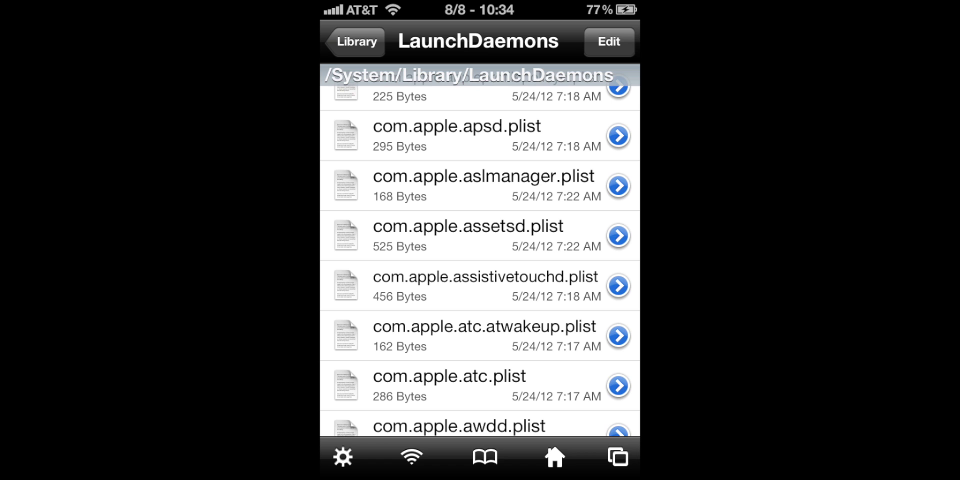
click(457, 136)
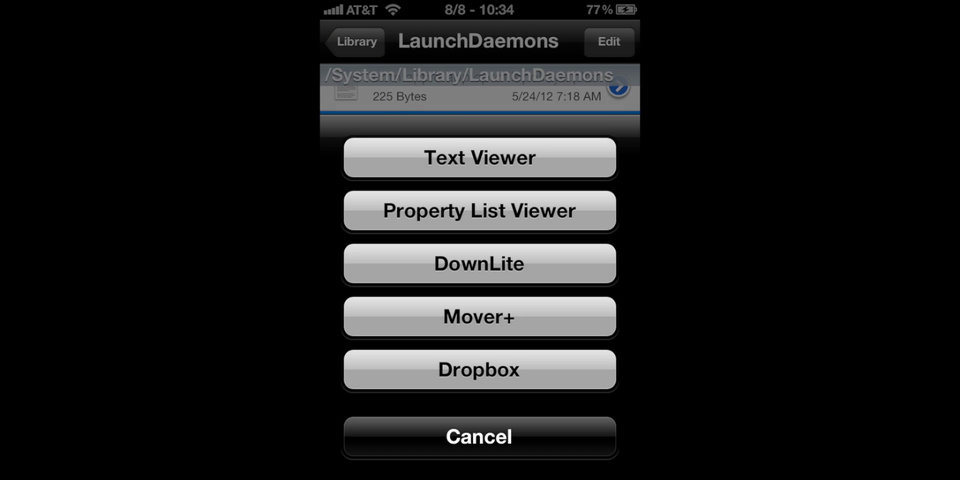
click(480, 435)
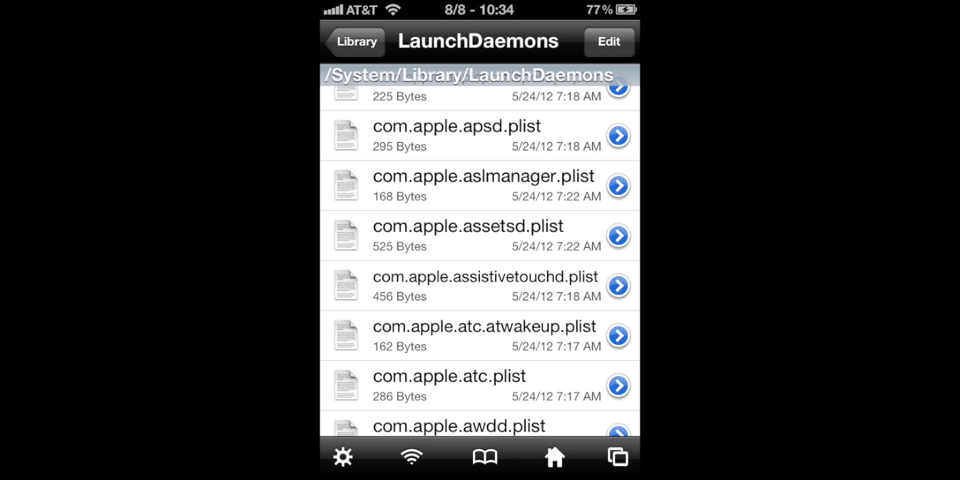
scroll(480, 250, down, 1)
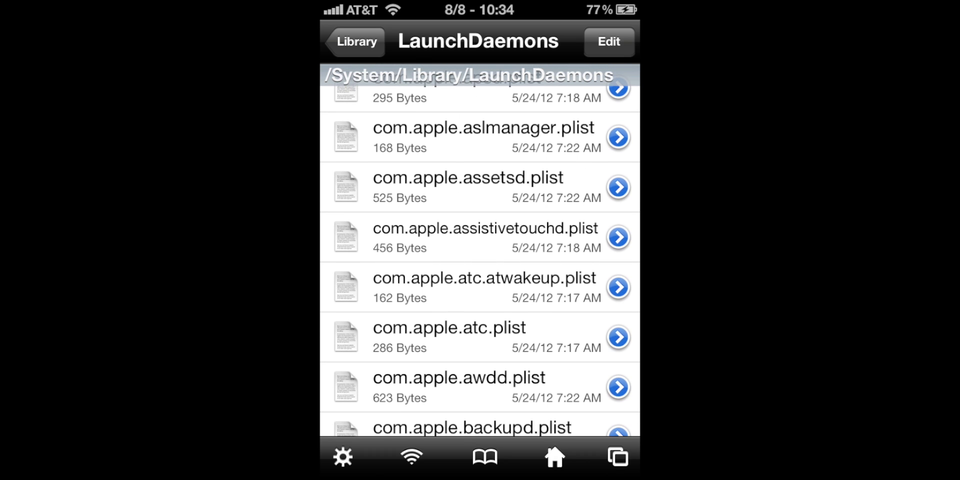
drag(550, 137, 425, 137)
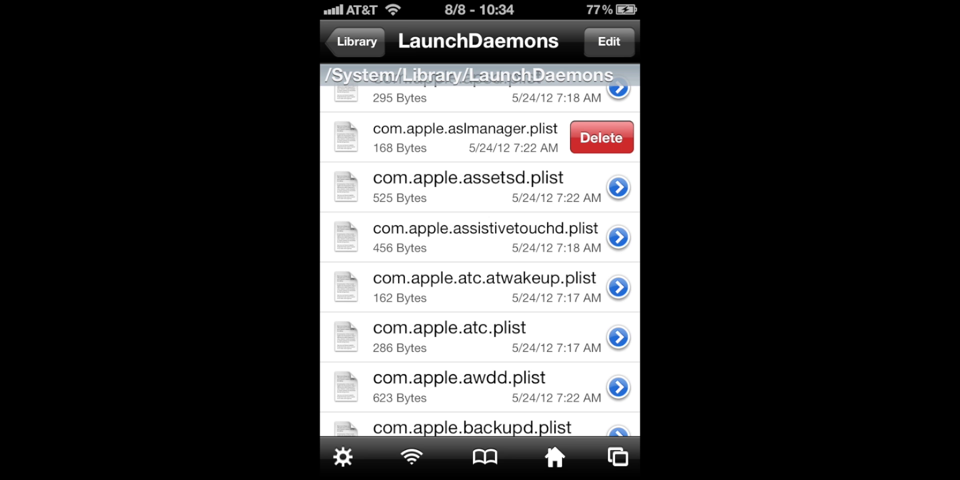
click(601, 137)
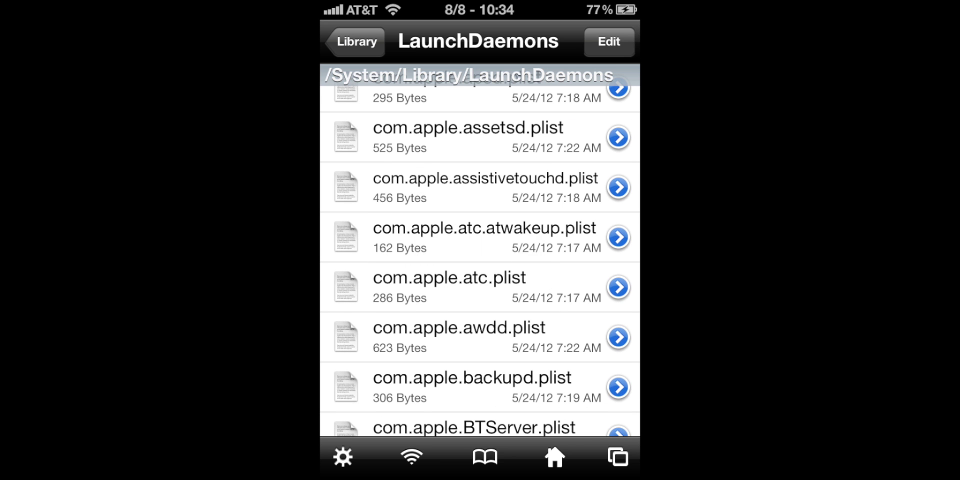
Step: Scroll down and swipe-delete com.apple.chud.chum.plist
scroll(479, 250, down, 1)
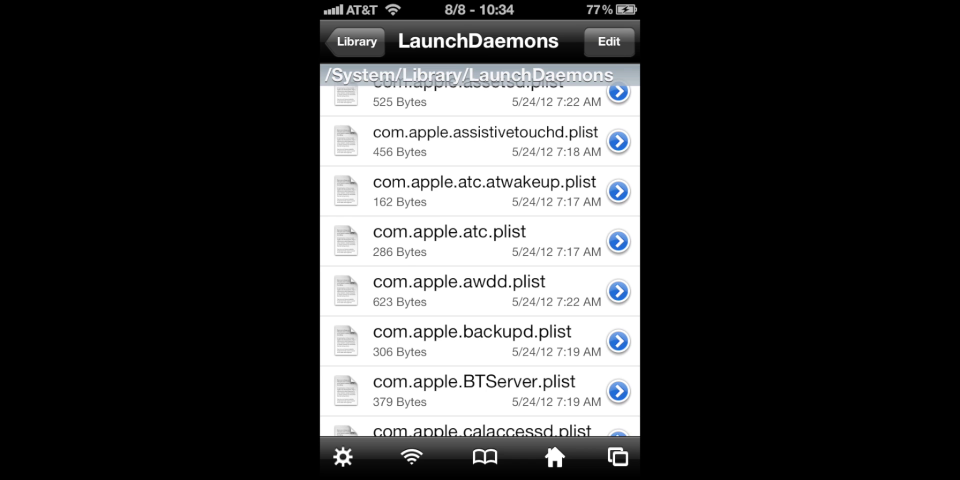
scroll(480, 249, down, 1)
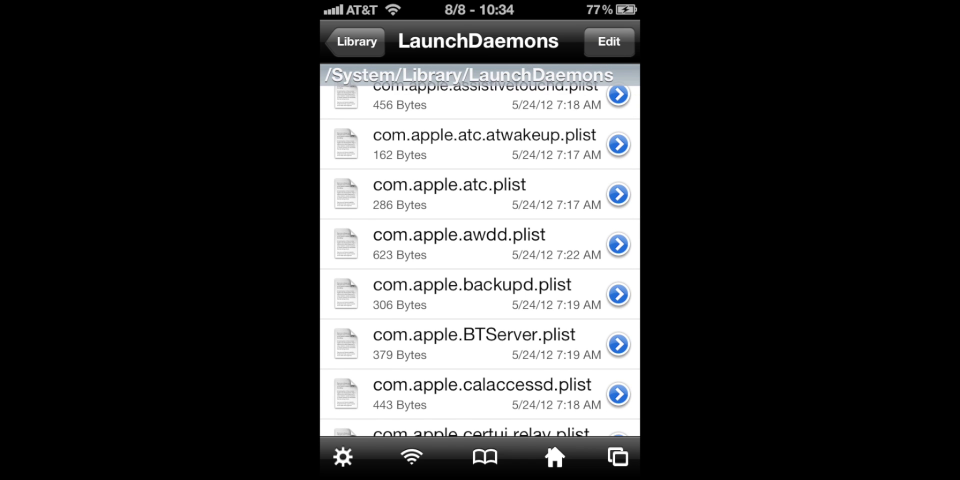
scroll(480, 250, down, 6)
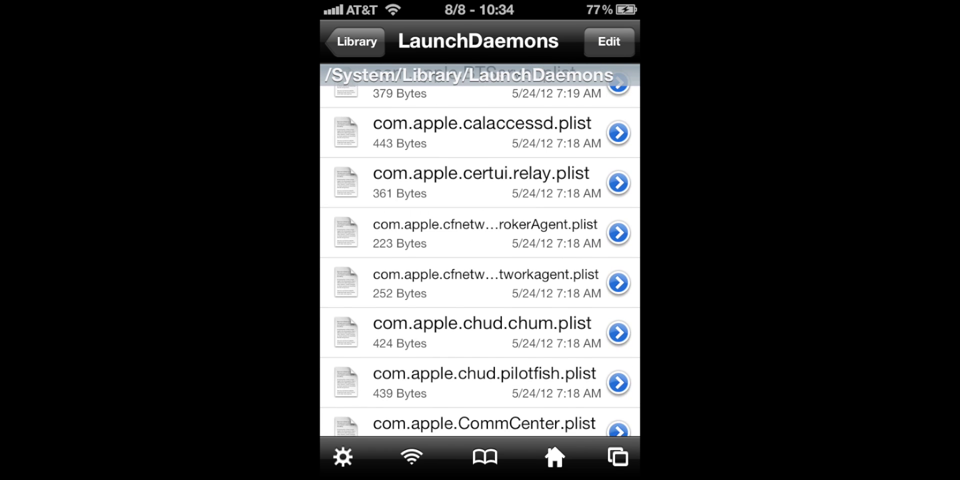
drag(549, 332, 450, 333)
click(599, 332)
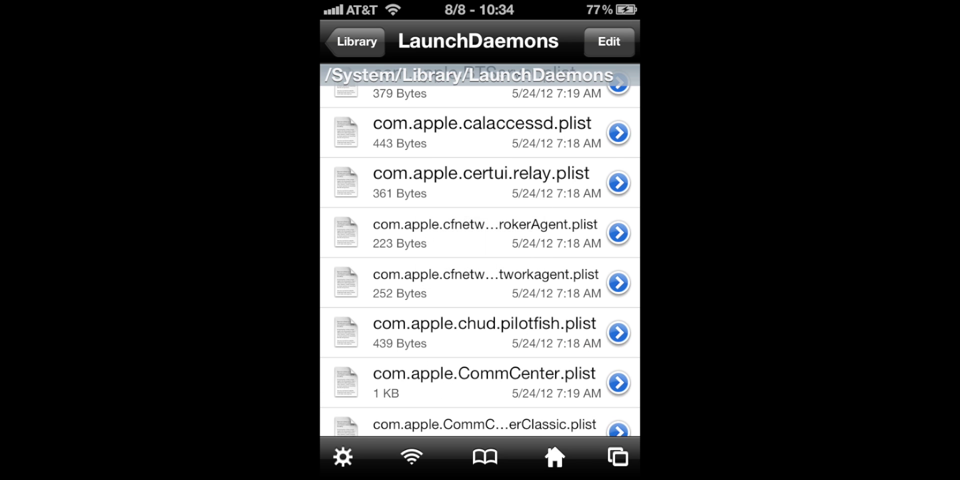
Step: Swipe-delete com.apple.chud.pilotfish.plist, then scroll down to CommCenter, configd, crash_mover and datamigrator
scroll(480, 250, down, 6)
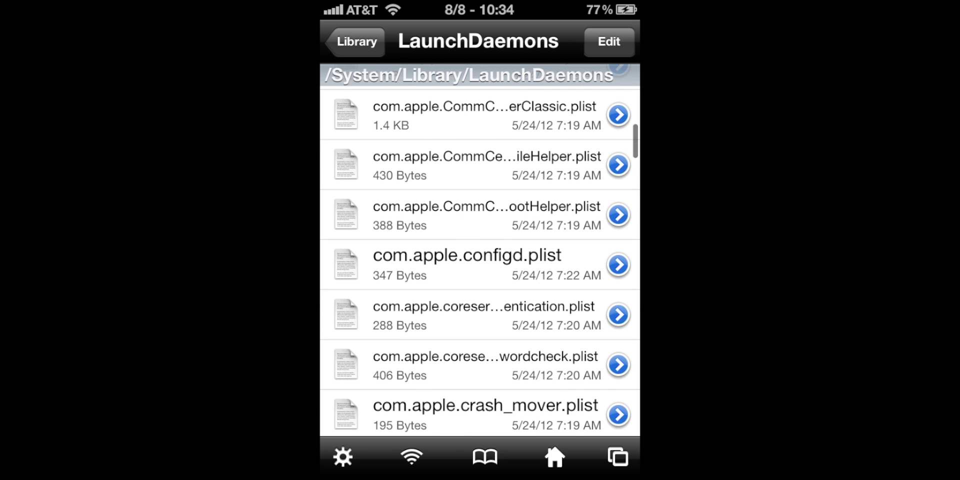
scroll(480, 250, down, 1)
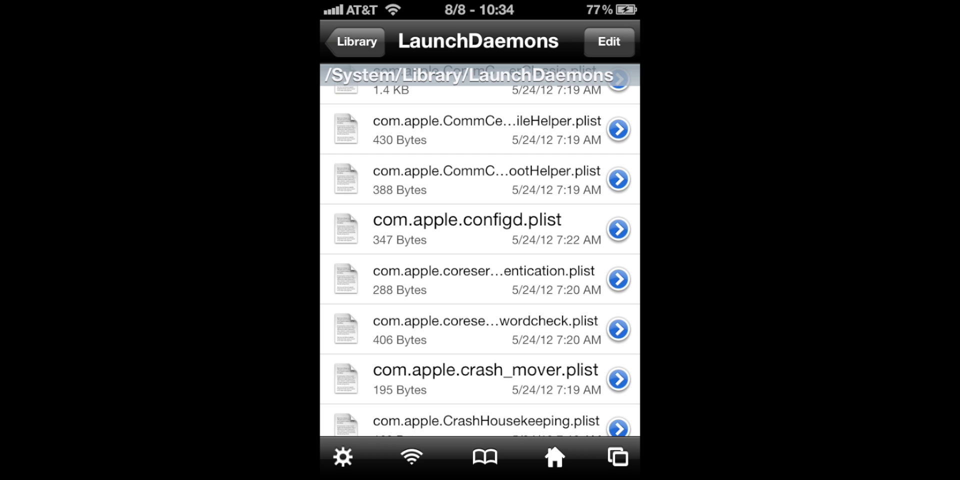
scroll(480, 249, down, 1)
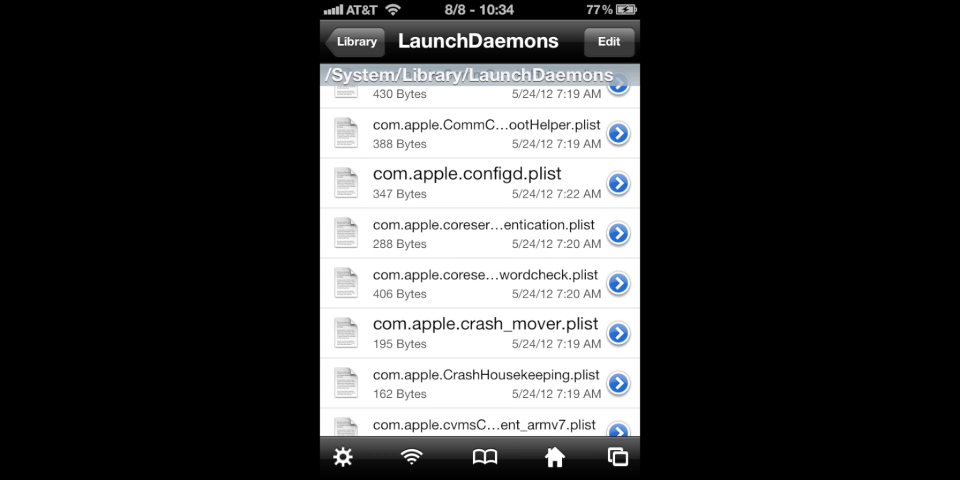
scroll(480, 250, up, 1)
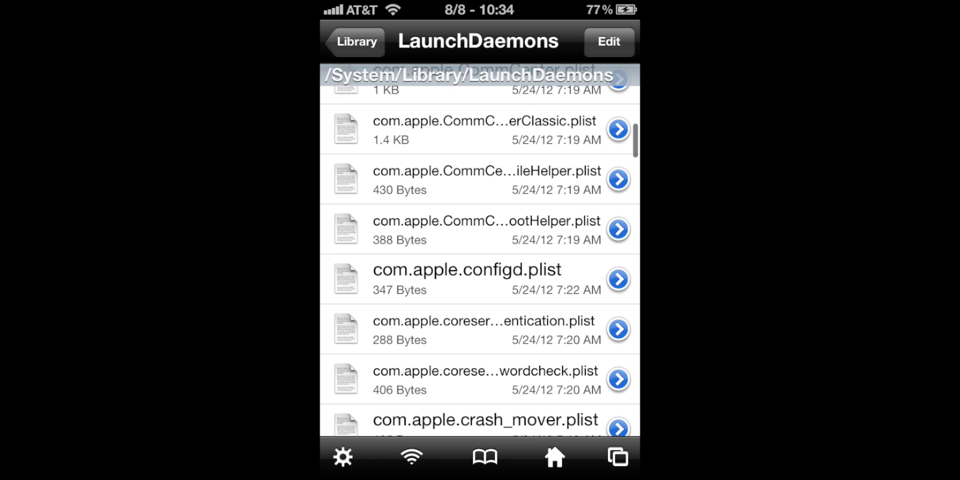
scroll(480, 250, up, 3)
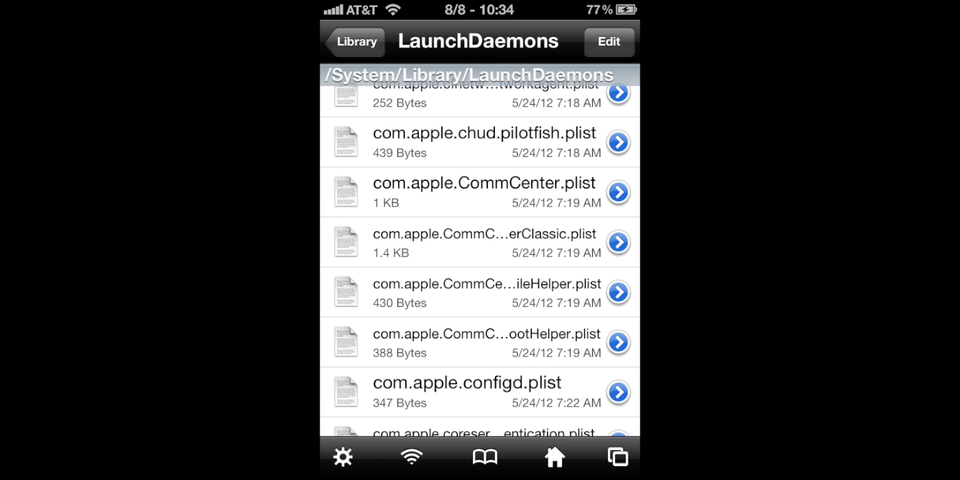
scroll(480, 250, up, 1)
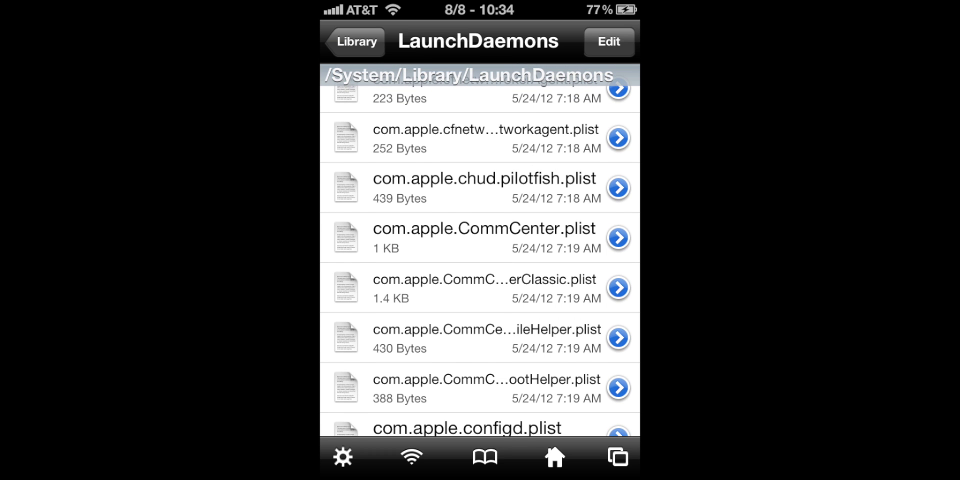
drag(550, 188, 425, 188)
click(602, 187)
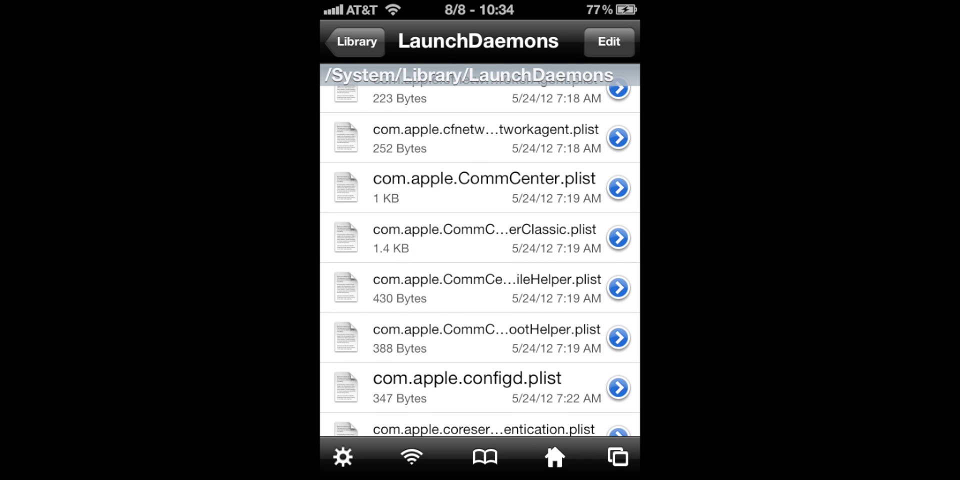
scroll(480, 250, down, 4)
scroll(480, 250, down, 3)
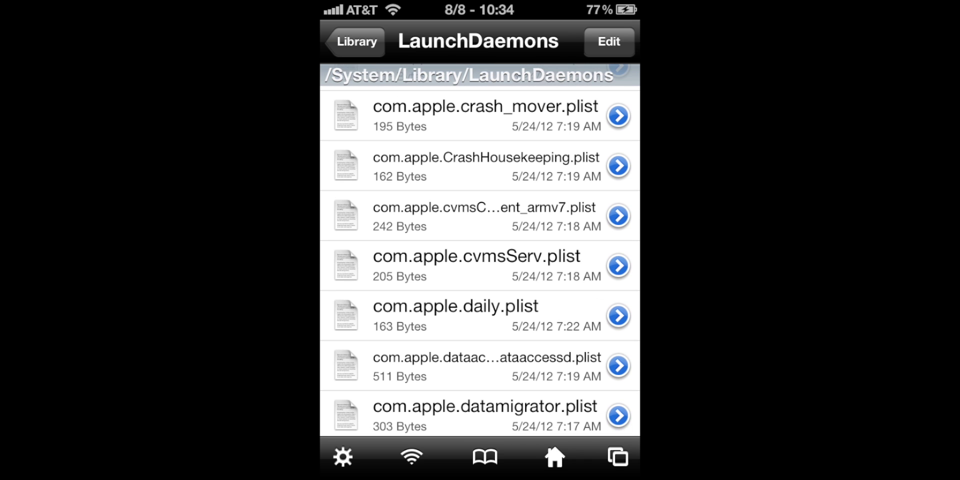